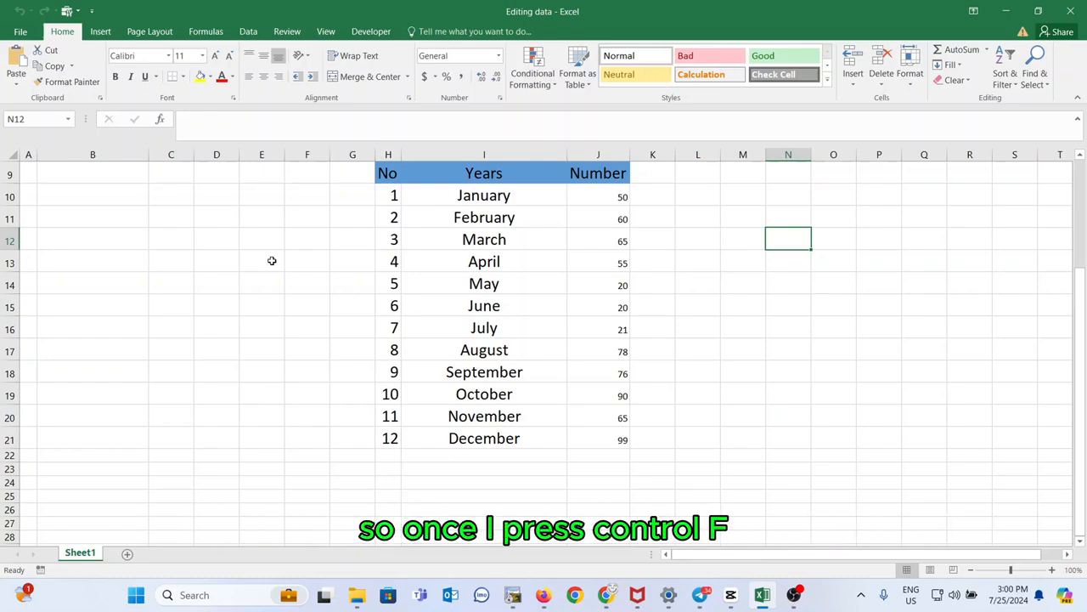
Search the sheet for the letter y, go through its successive matches, and close the search
{"action": "left_click", "coordinate": [406, 306]}
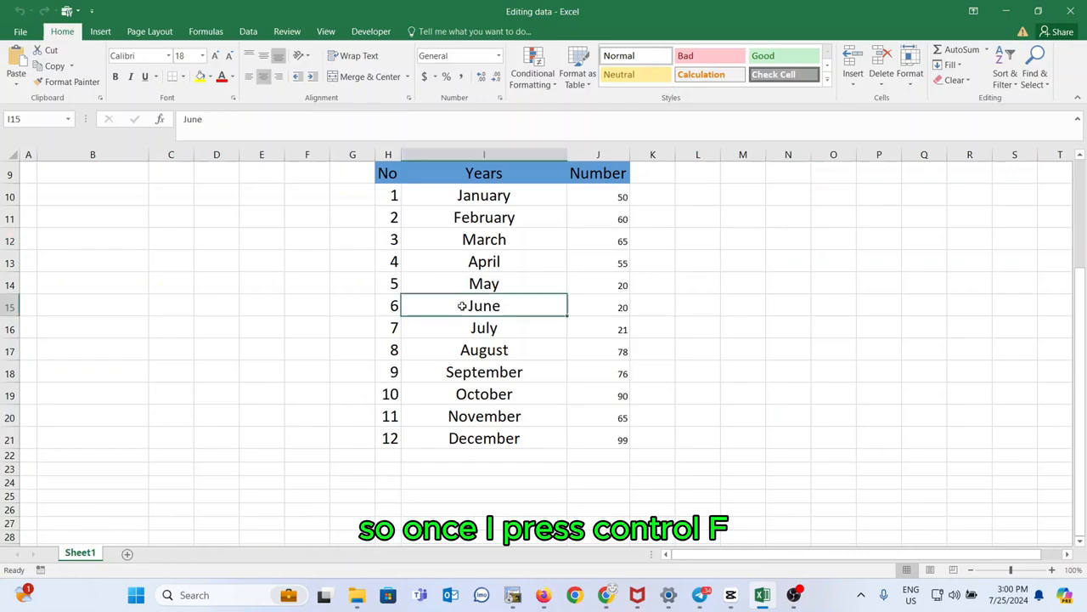
{"action": "key", "text": "ctrl+f"}
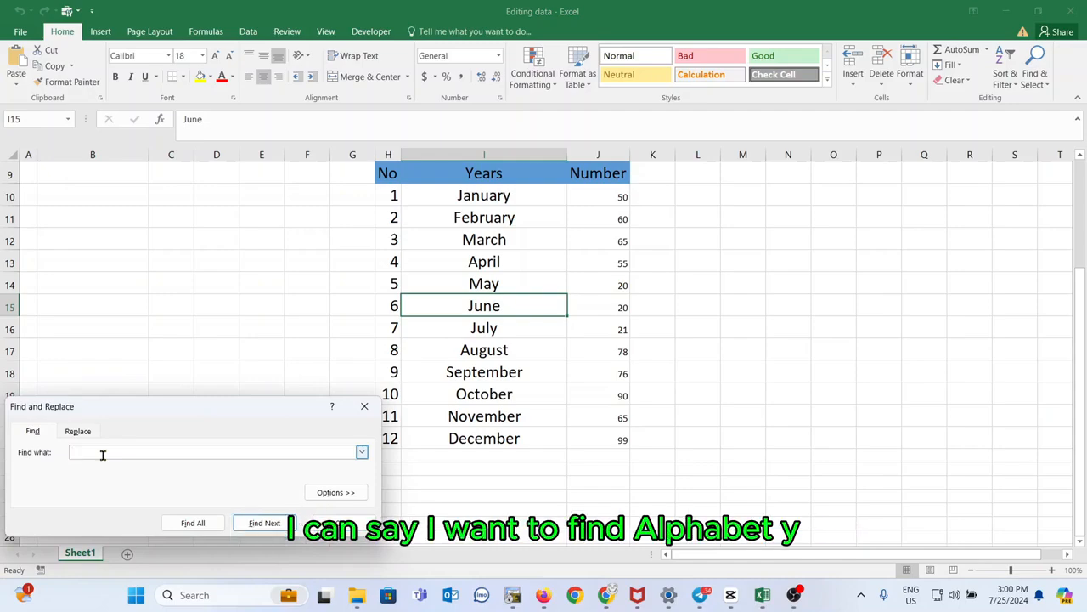
{"action": "type", "text": "y"}
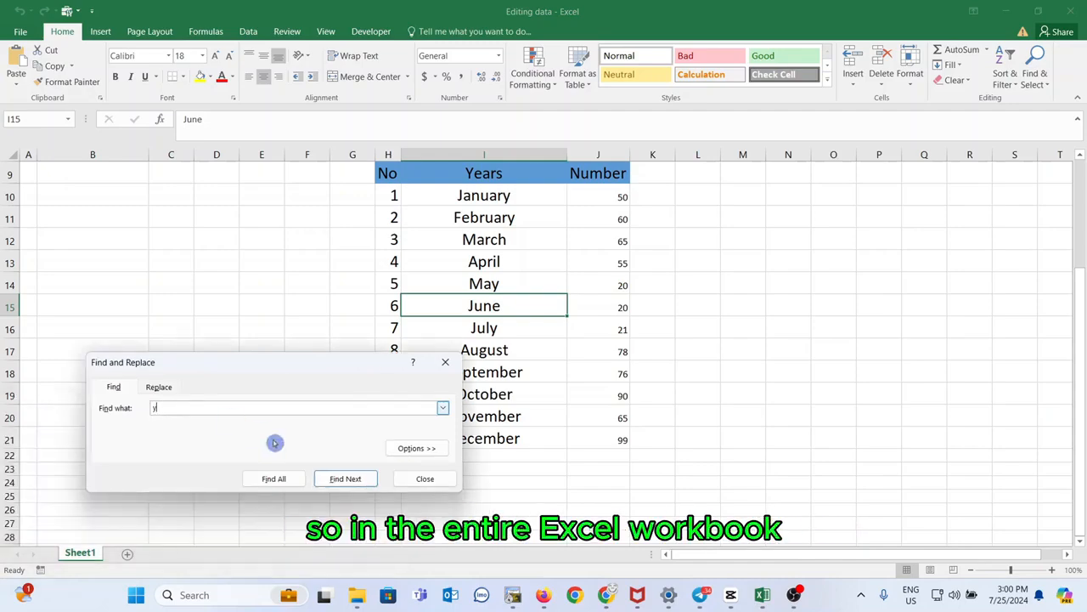
{"action": "left_click", "coordinate": [342, 480]}
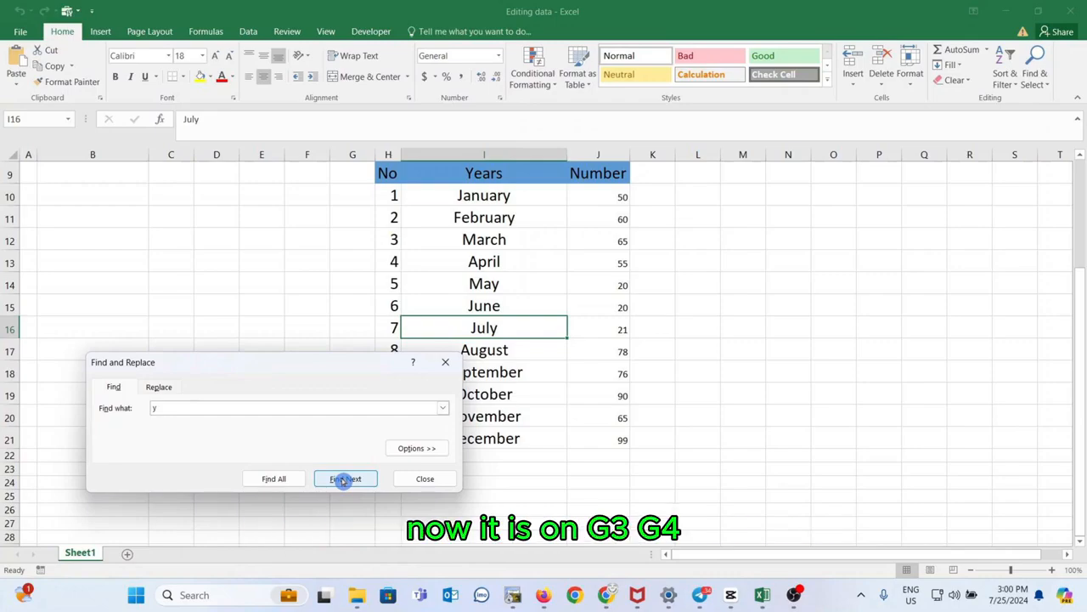
{"action": "left_click", "coordinate": [343, 480]}
{"action": "left_click", "coordinate": [343, 480]}
{"action": "left_click", "coordinate": [343, 480]}
{"action": "left_click", "coordinate": [343, 480]}
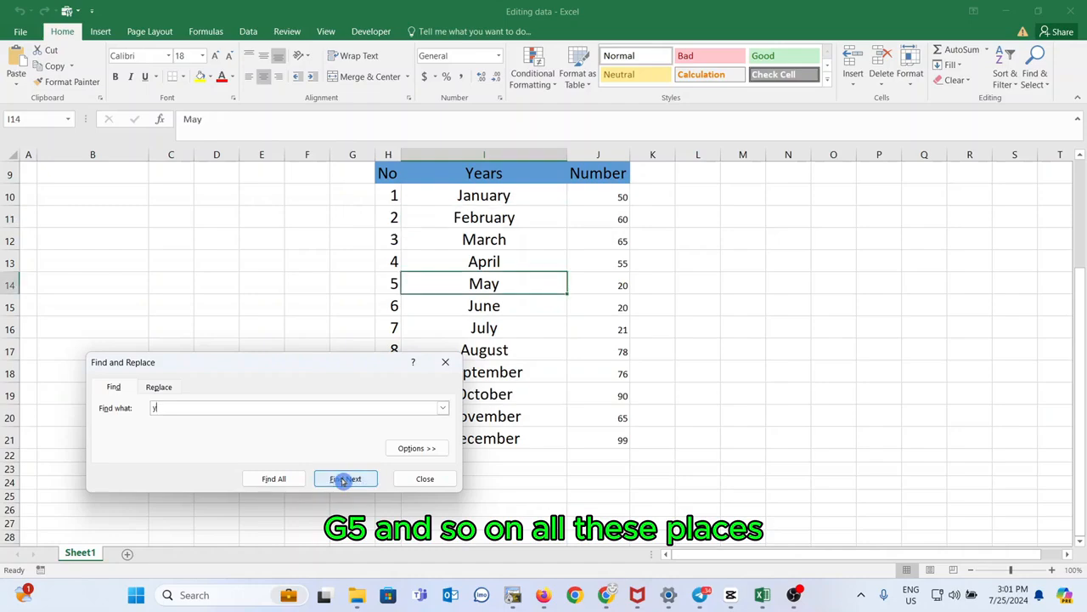
{"action": "left_click", "coordinate": [343, 480]}
{"action": "left_click", "coordinate": [343, 480]}
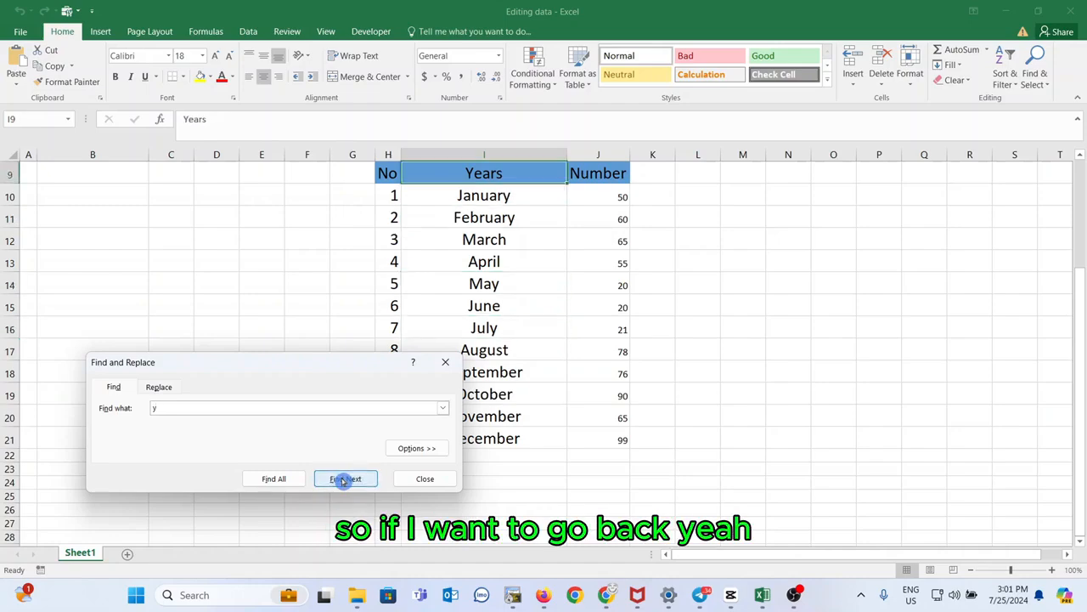
{"action": "left_click", "coordinate": [425, 479]}
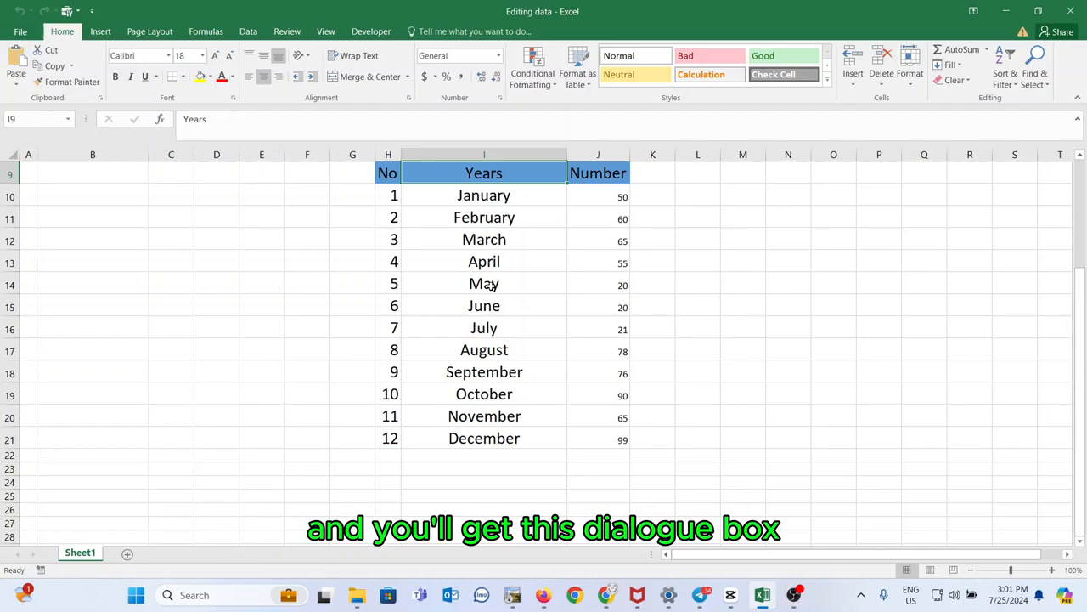
Replace every y in the sheet with g
{"action": "key", "text": "ctrl+h"}
{"action": "type", "text": "y"}
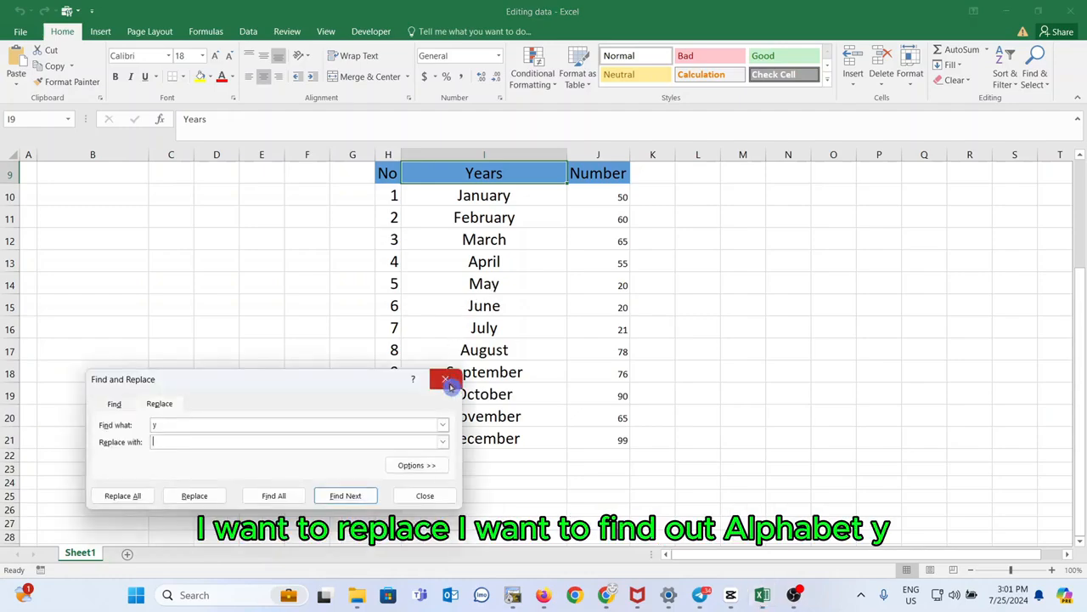
{"action": "left_click", "coordinate": [119, 405]}
{"action": "left_click", "coordinate": [168, 403]}
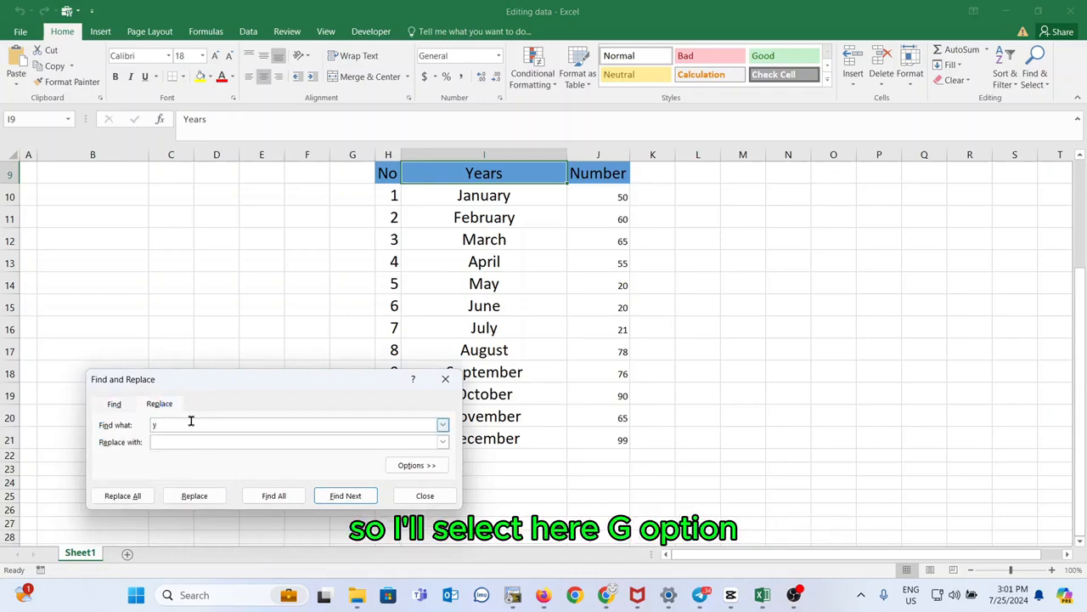
{"action": "left_click", "coordinate": [170, 441]}
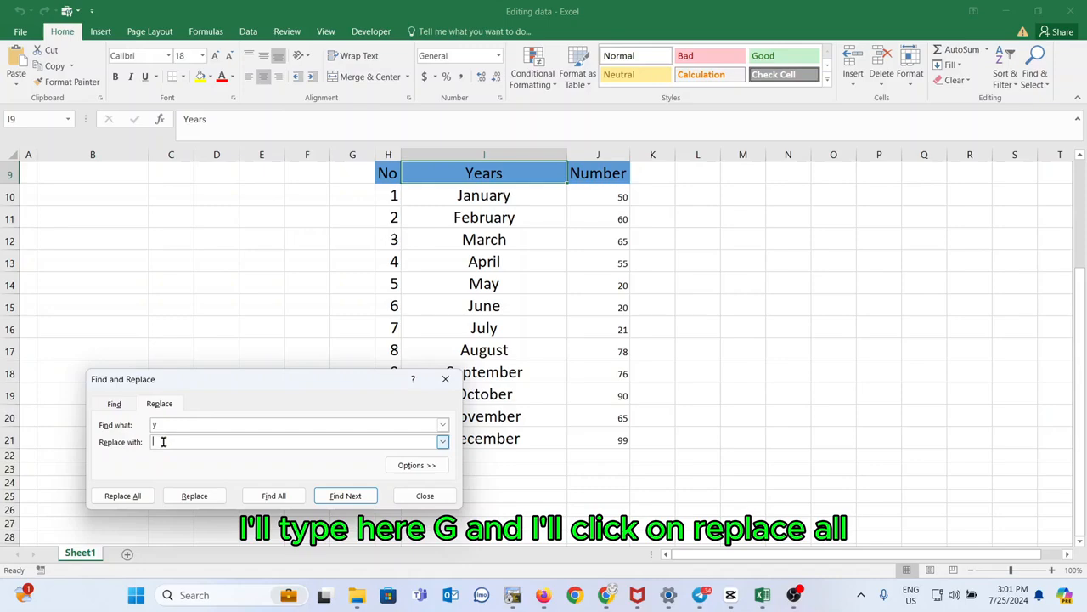
{"action": "type", "text": "g"}
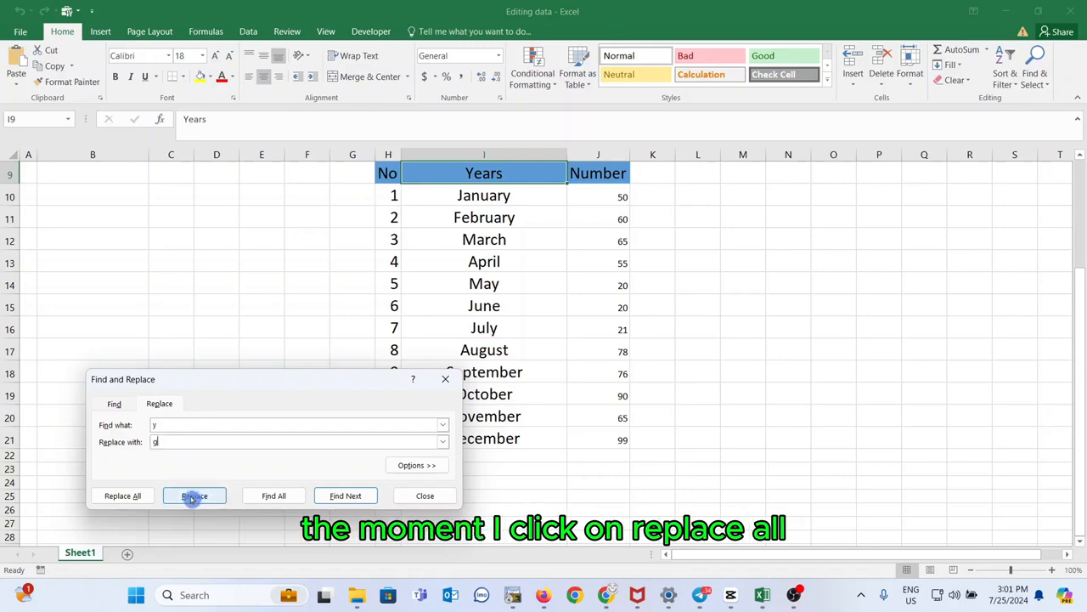
{"action": "left_click", "coordinate": [123, 496]}
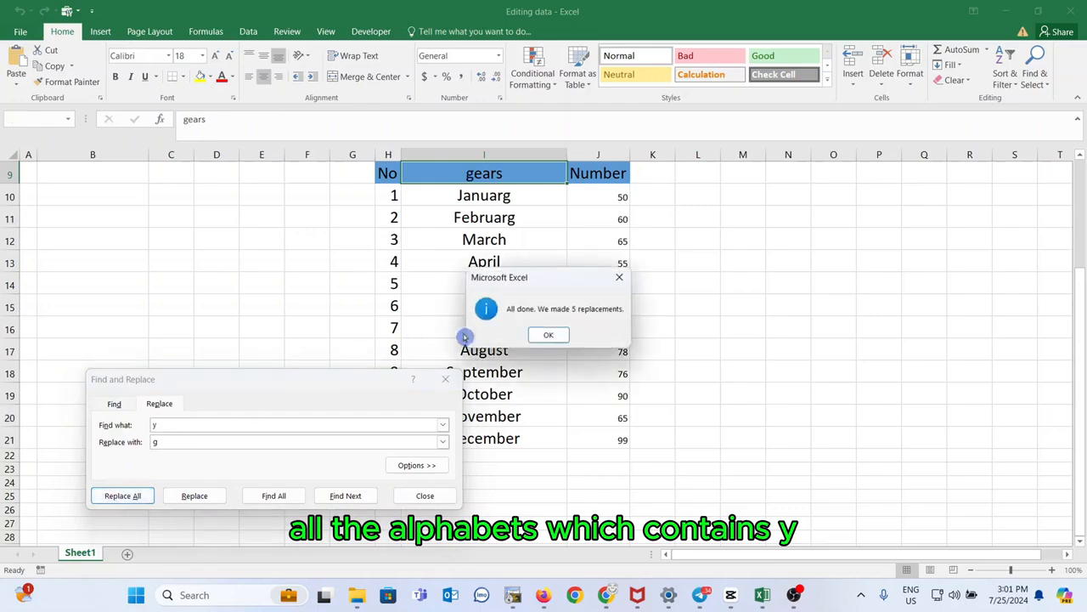
{"action": "left_click", "coordinate": [552, 336]}
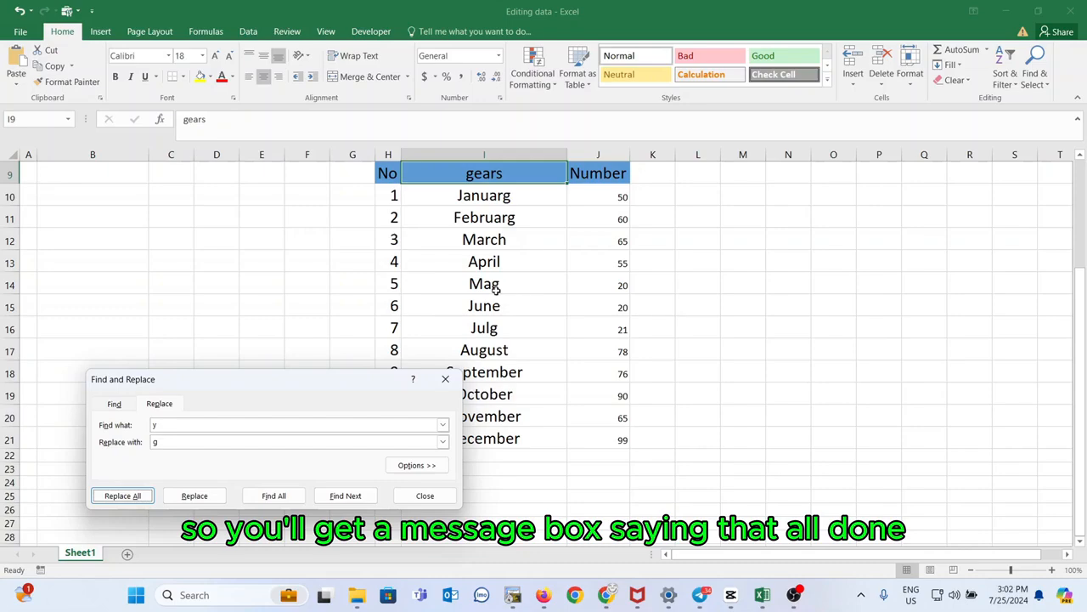
Clear the search term and close Find and Replace
{"action": "left_click", "coordinate": [169, 425]}
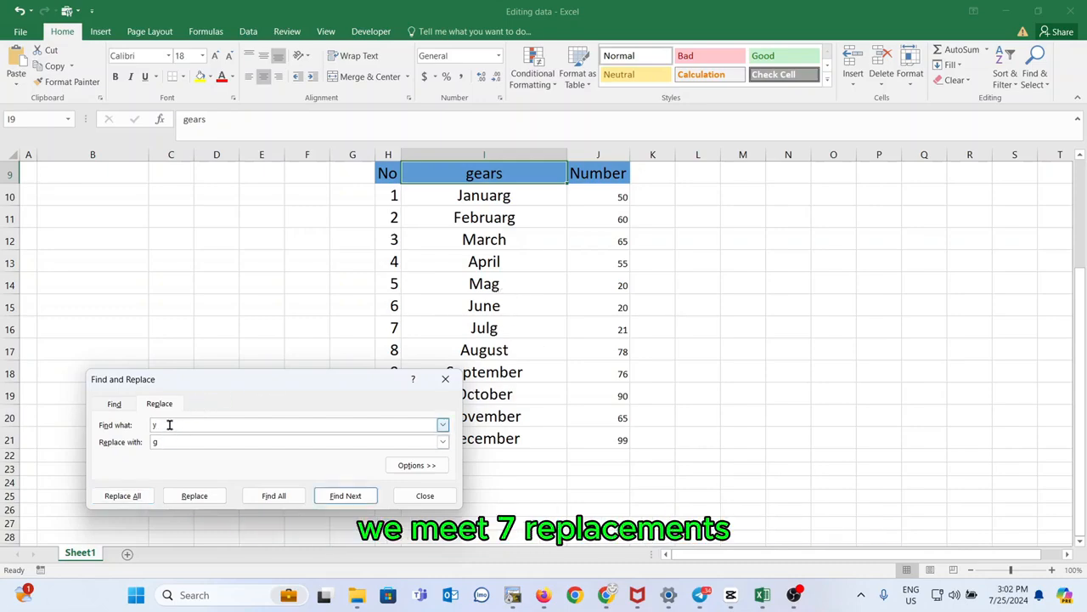
{"action": "key", "text": "BackSpace"}
{"action": "type", "text": "g"}
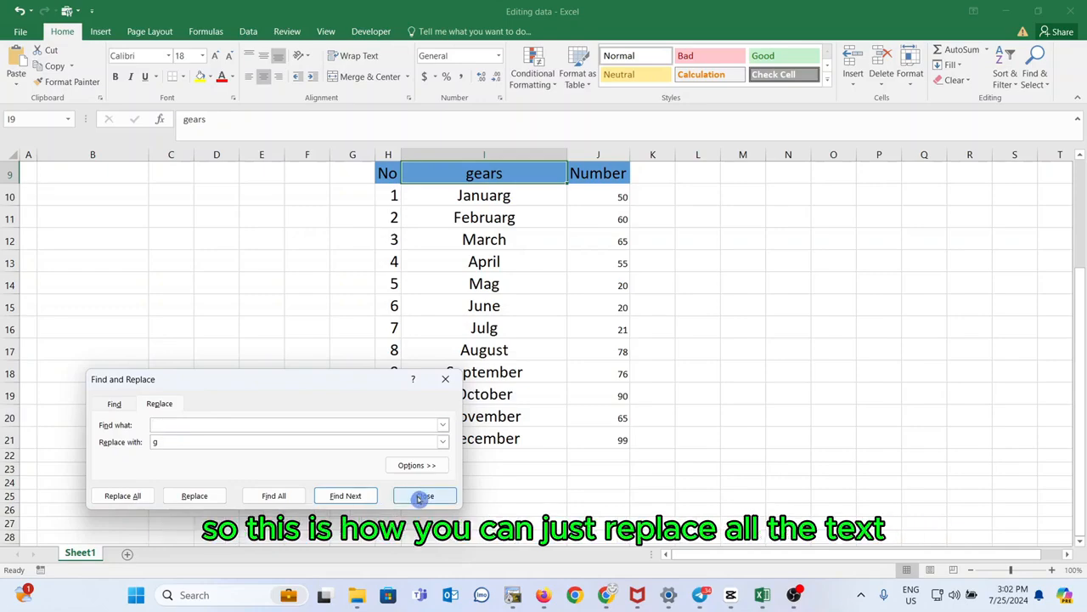
{"action": "left_click", "coordinate": [445, 379]}
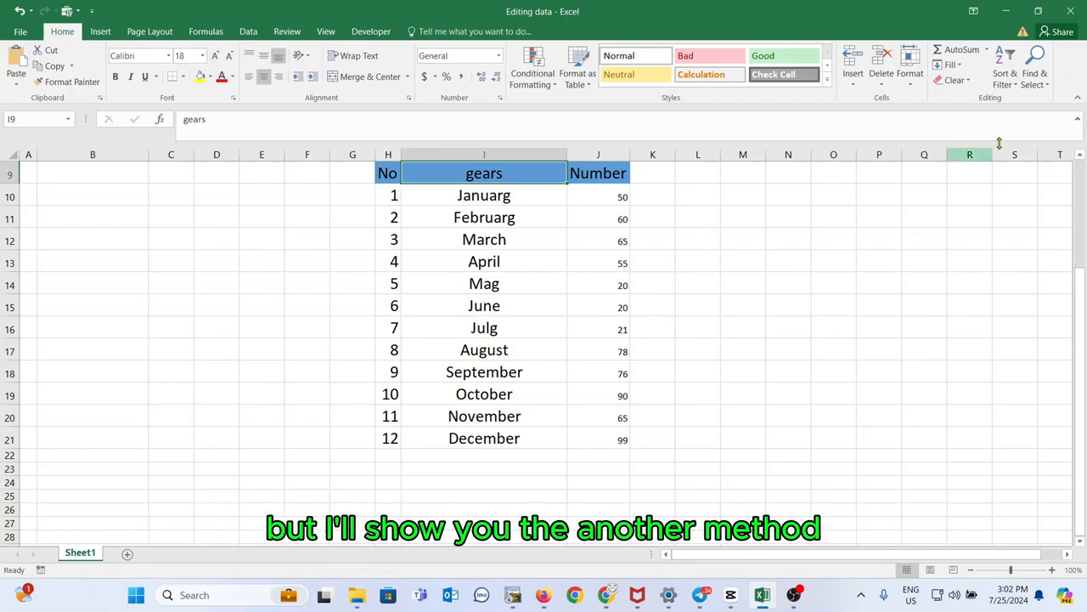
Reopen the Replace dialog and set it to find g and replace it with y
{"action": "left_click", "coordinate": [1044, 80]}
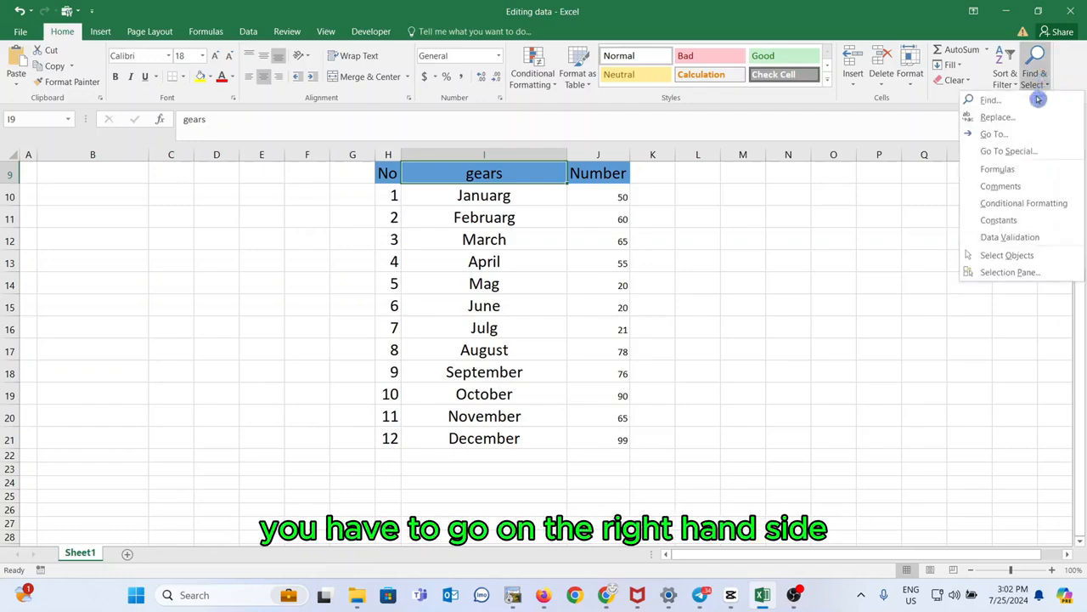
{"action": "left_click", "coordinate": [996, 118]}
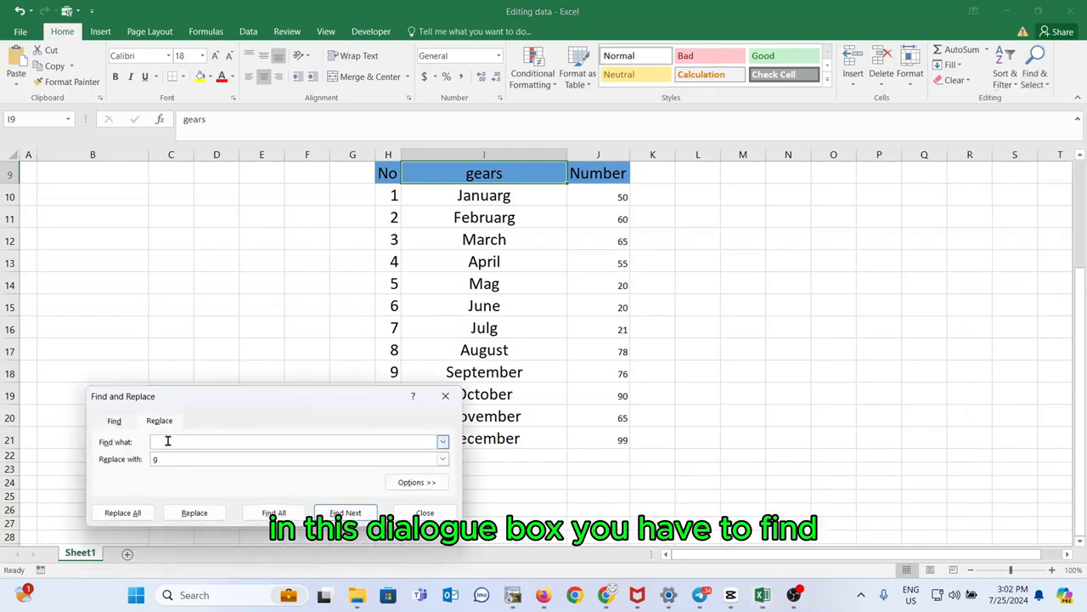
{"action": "type", "text": "g"}
{"action": "left_click", "coordinate": [168, 459]}
{"action": "type", "text": "g"}
{"action": "key", "text": "BackSpace"}
{"action": "type", "text": "y"}
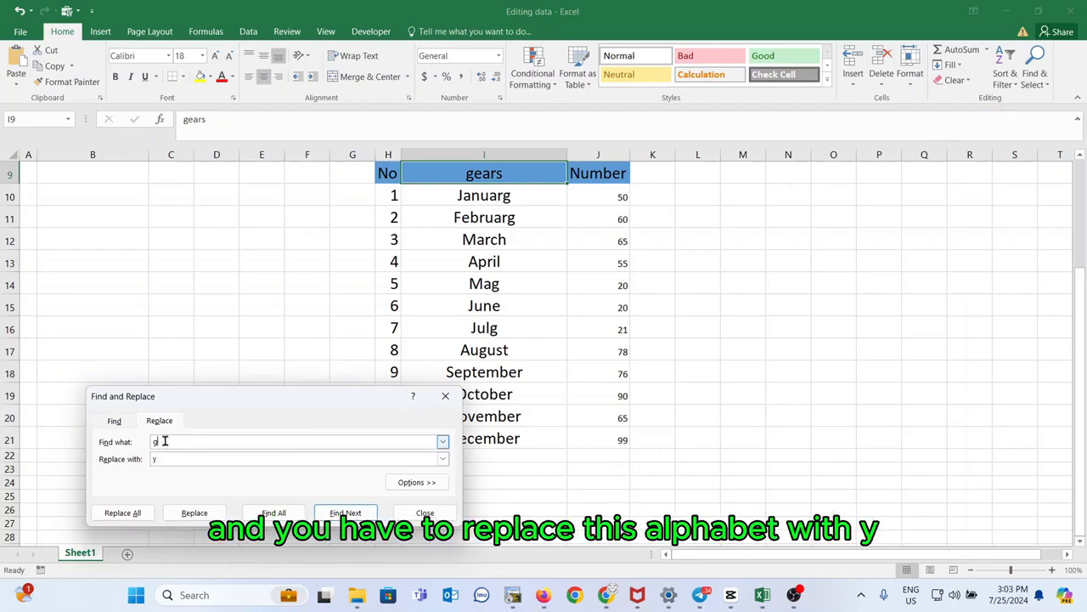
Swap the two replacement terms so that y is searched for and g is the replacement
{"action": "key", "text": "BackSpace"}
{"action": "left_click", "coordinate": [115, 422]}
{"action": "left_click", "coordinate": [155, 421]}
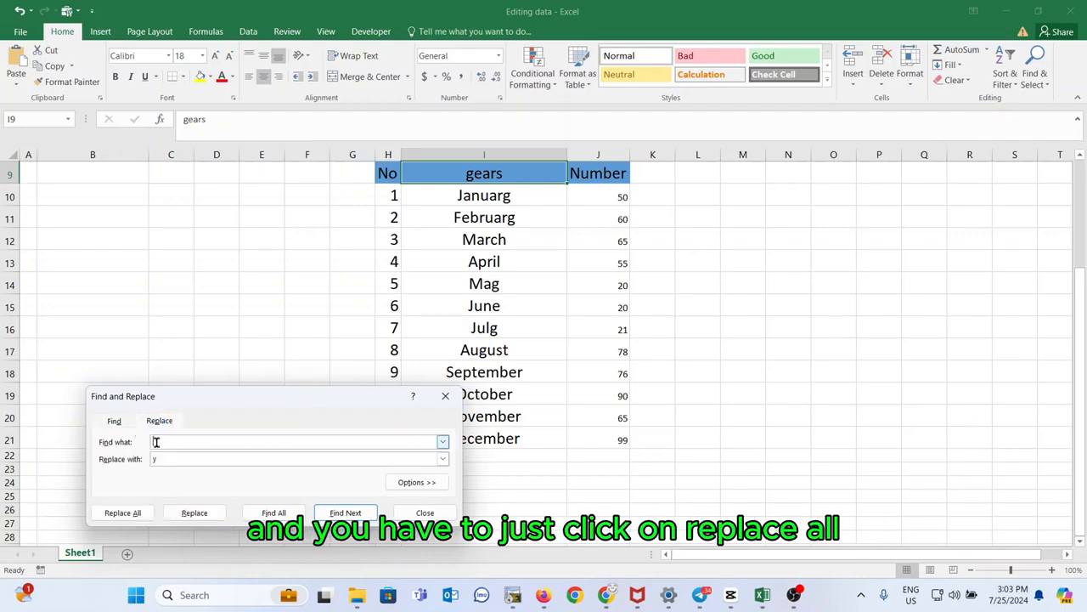
{"action": "left_click", "coordinate": [157, 441]}
{"action": "type", "text": "y"}
{"action": "left_click", "coordinate": [165, 460]}
{"action": "key", "text": "BackSpace"}
{"action": "type", "text": "g"}
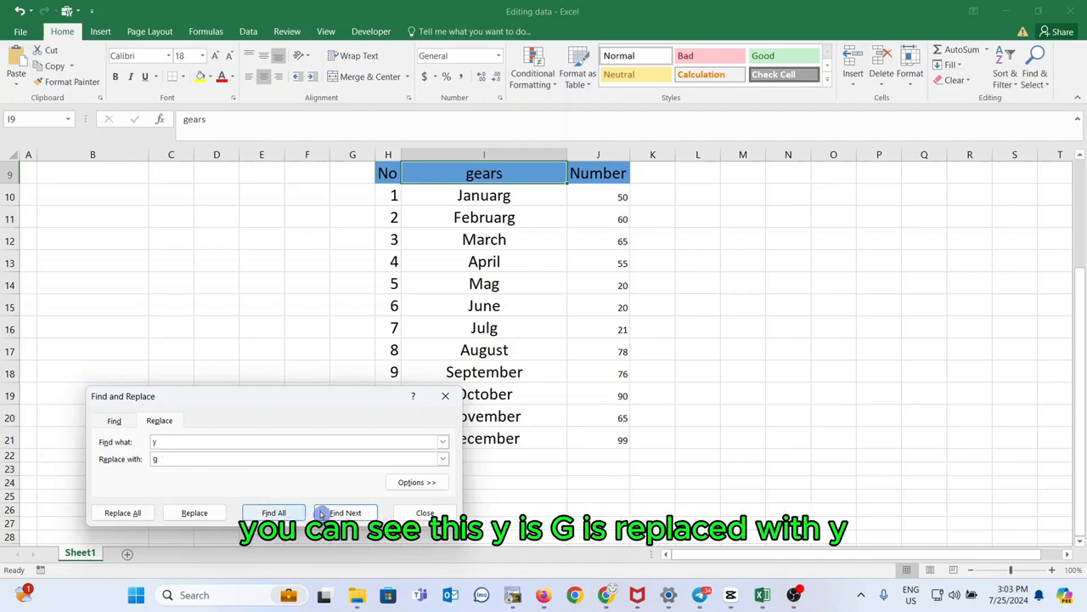
Replace every g in the sheet with y and close the Replace dialog
{"action": "left_click", "coordinate": [174, 441]}
{"action": "key", "text": "BackSpace"}
{"action": "type", "text": "g"}
{"action": "left_click", "coordinate": [174, 459]}
{"action": "key", "text": "BackSpace"}
{"action": "type", "text": "y"}
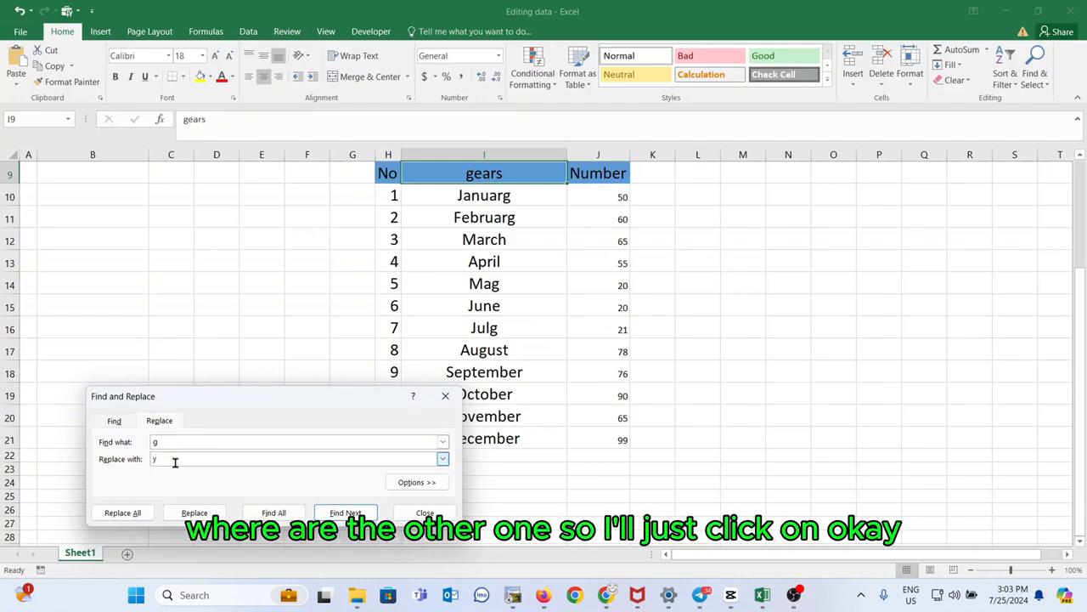
{"action": "left_click", "coordinate": [122, 512]}
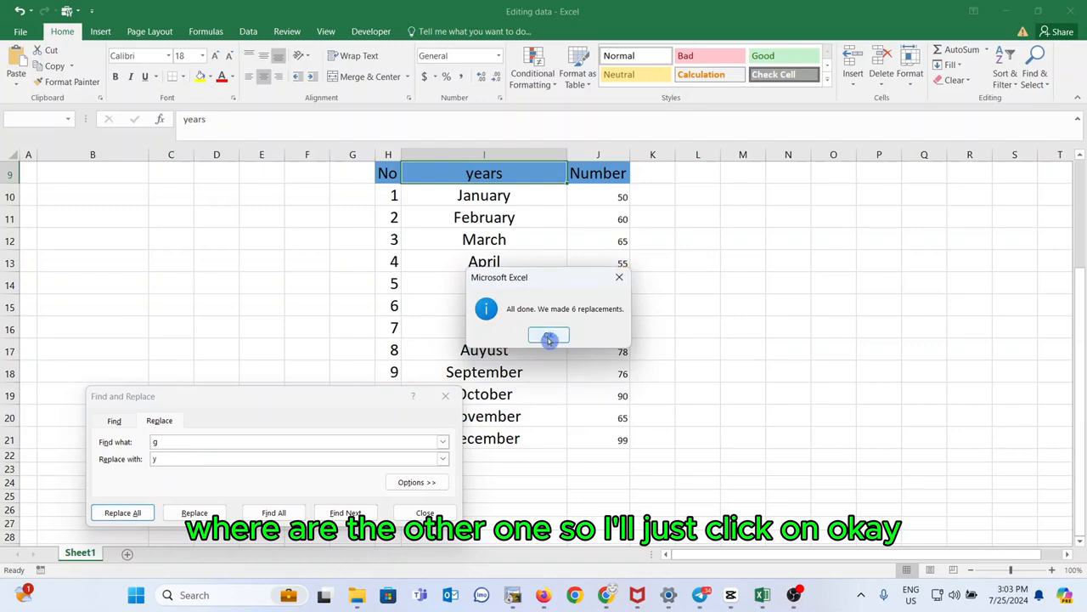
{"action": "left_click", "coordinate": [546, 331]}
{"action": "left_click", "coordinate": [425, 514]}
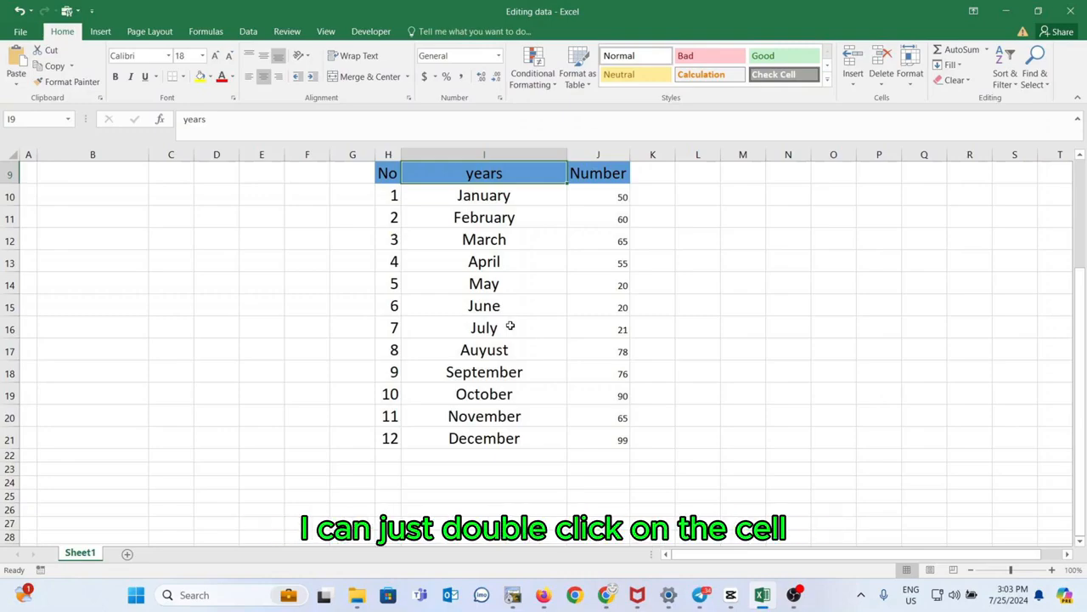
Append the text "addd" after January in cell I10 by editing directly in the cell
{"action": "left_click", "coordinate": [524, 199]}
{"action": "double_click", "coordinate": [516, 197]}
{"action": "double_click", "coordinate": [516, 196]}
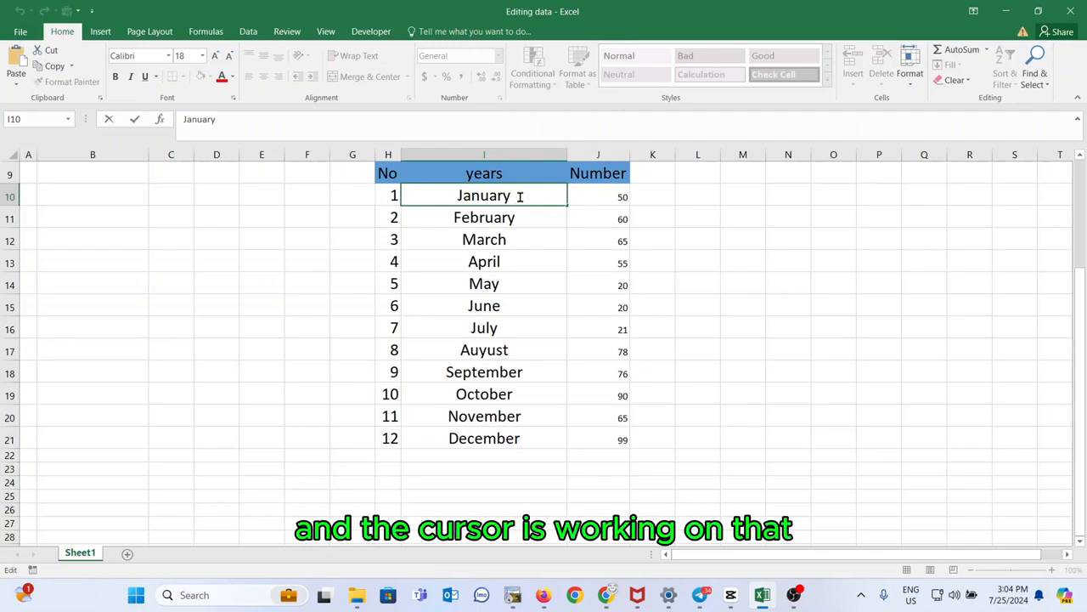
{"action": "type", "text": "addd"}
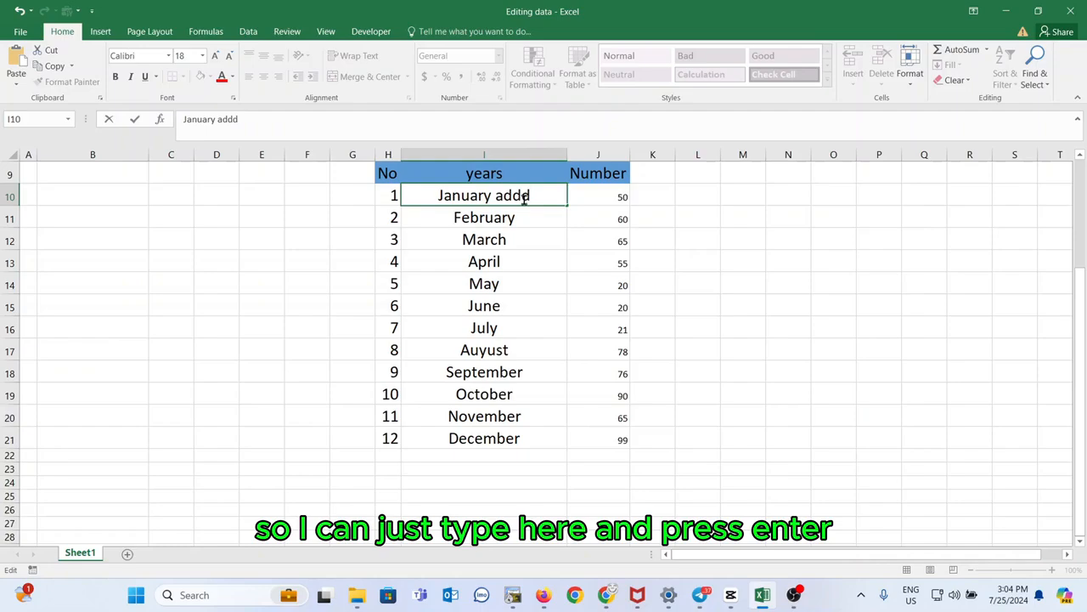
{"action": "key", "text": "Return"}
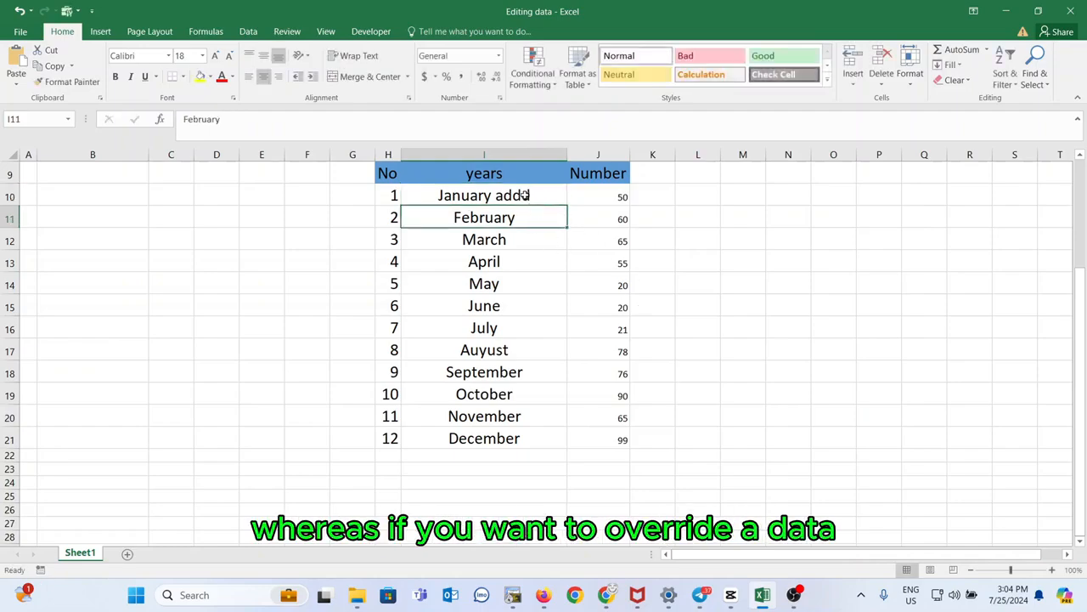
Delete the added text "addd" from cell I10, keeping only January
{"action": "left_click", "coordinate": [525, 196]}
{"action": "double_click", "coordinate": [523, 196]}
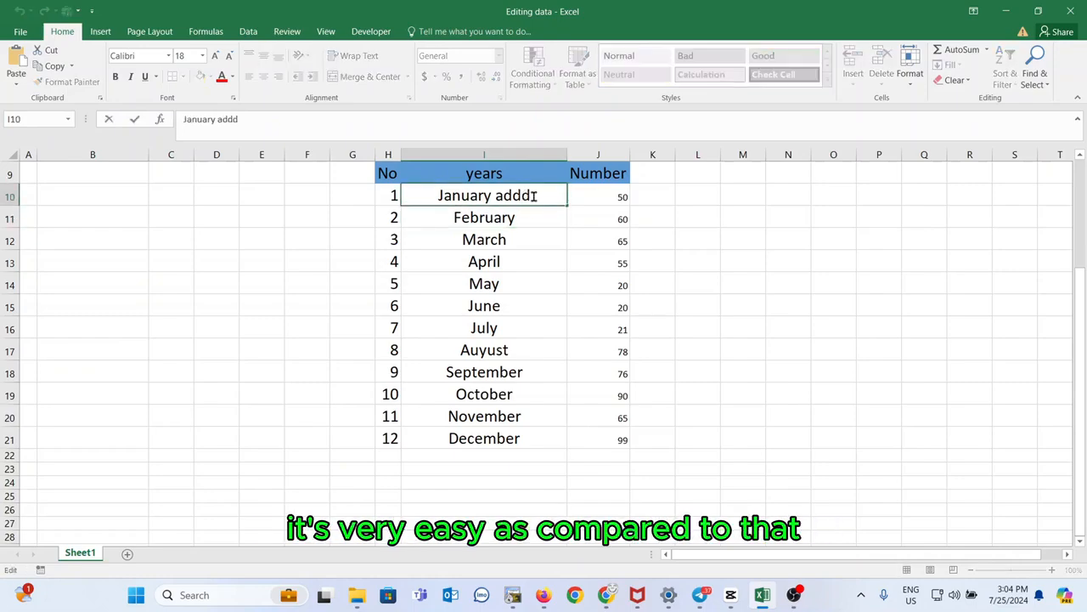
{"action": "key", "text": "BackSpace"}
{"action": "key", "text": "BackSpace"}
{"action": "key", "text": "BackSpace"}
{"action": "key", "text": "BackSpace"}
{"action": "key", "text": "BackSpace"}
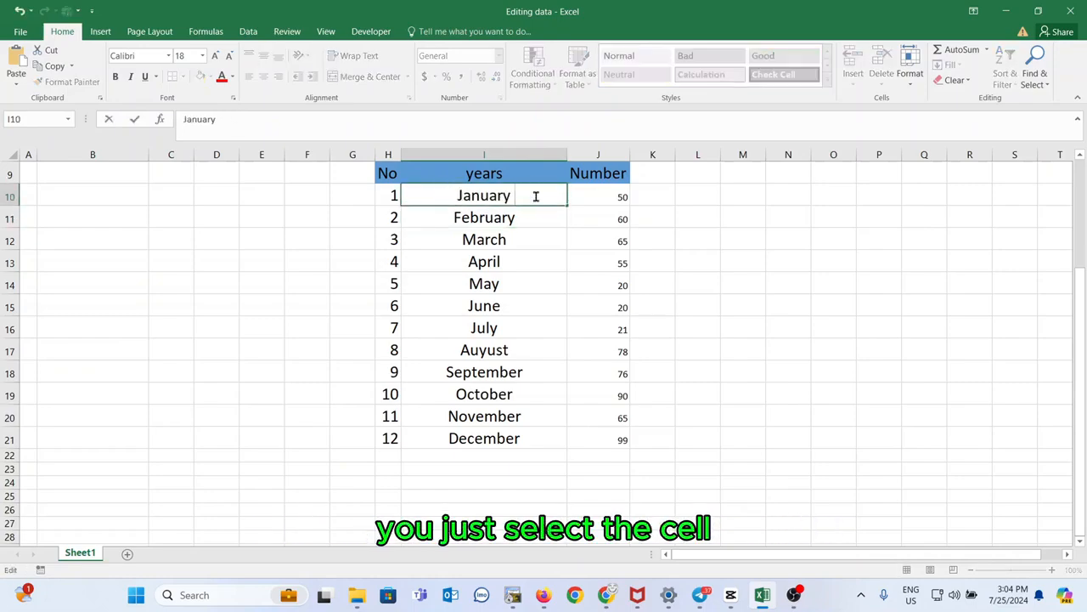
{"action": "key", "text": "Return"}
Edit cell I10 again and append the text "add" after January
{"action": "left_click", "coordinate": [491, 197]}
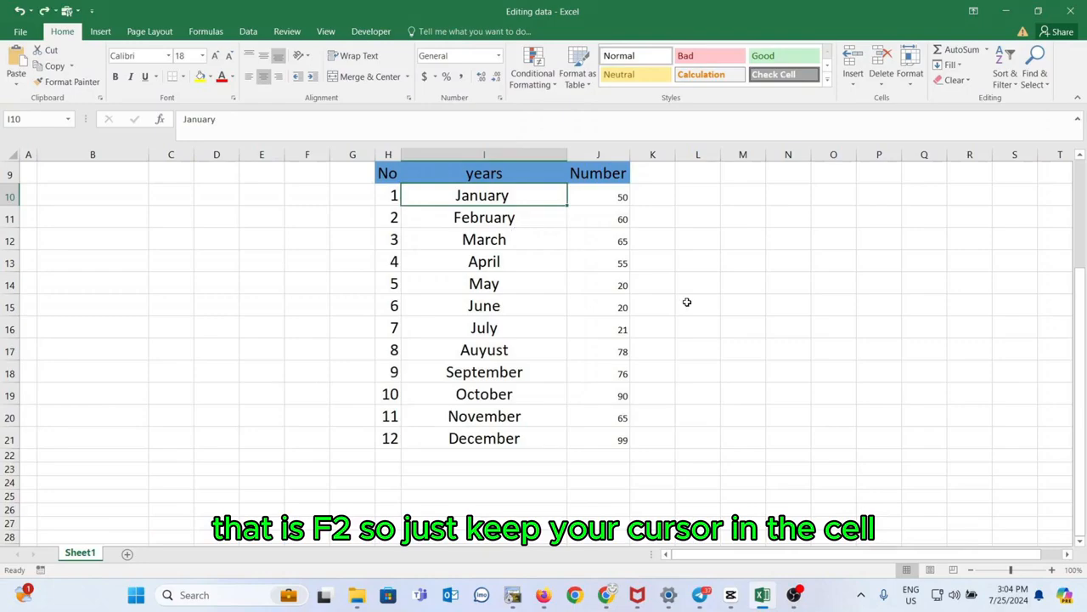
{"action": "key", "text": "F2"}
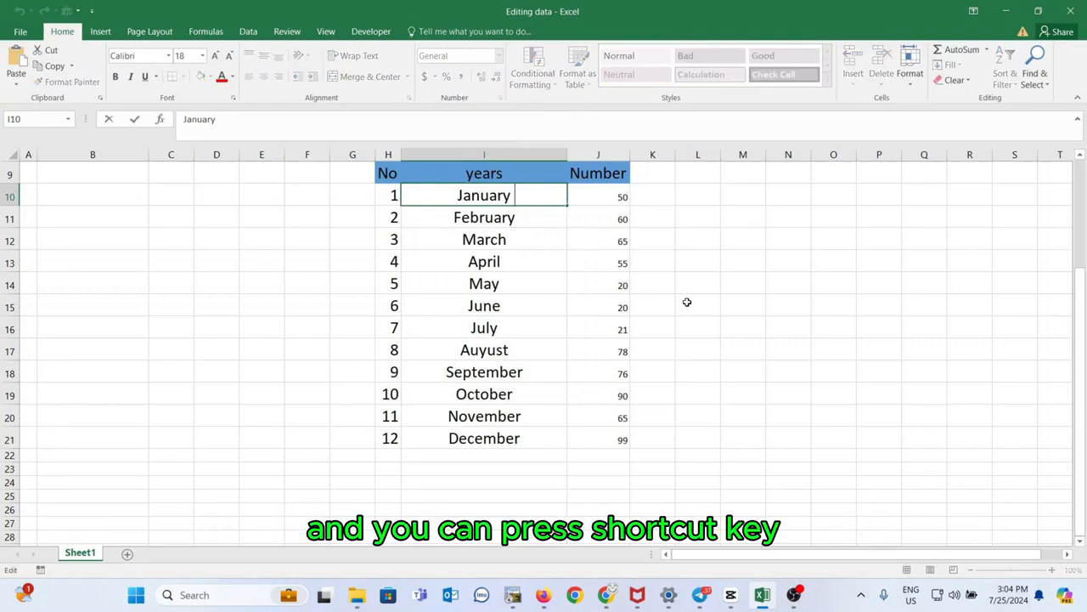
{"action": "type", "text": "add"}
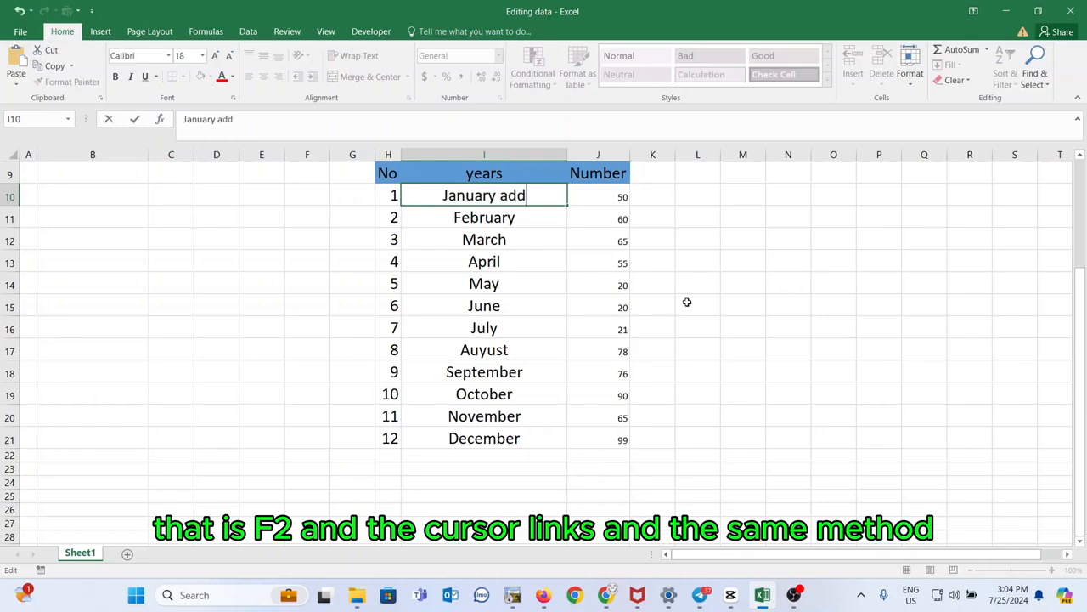
{"action": "key", "text": "Return"}
Delete the added text "add" from cell I10 so that it reads January
{"action": "left_click", "coordinate": [539, 190]}
{"action": "key", "text": "F2"}
{"action": "key", "text": "BackSpace"}
{"action": "key", "text": "BackSpace"}
{"action": "key", "text": "BackSpace"}
{"action": "key", "text": "BackSpace"}
{"action": "left_click", "coordinate": [515, 237]}
{"action": "left_click", "coordinate": [513, 195]}
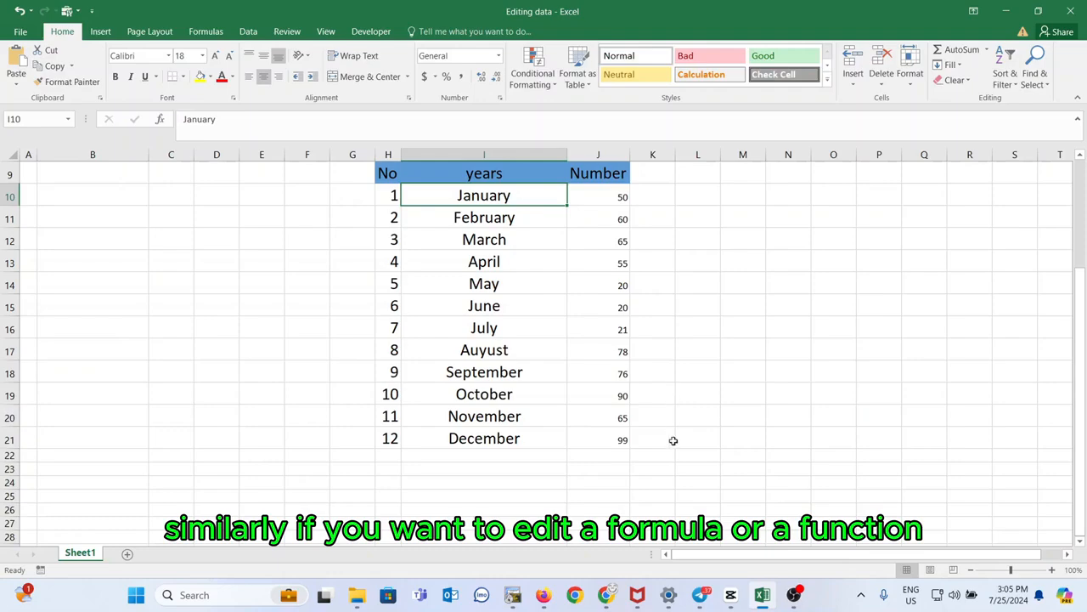
Insert an AutoSum of the Number column, =SUM(J10:J21), in cell J22 below the December value
{"action": "left_click", "coordinate": [620, 457]}
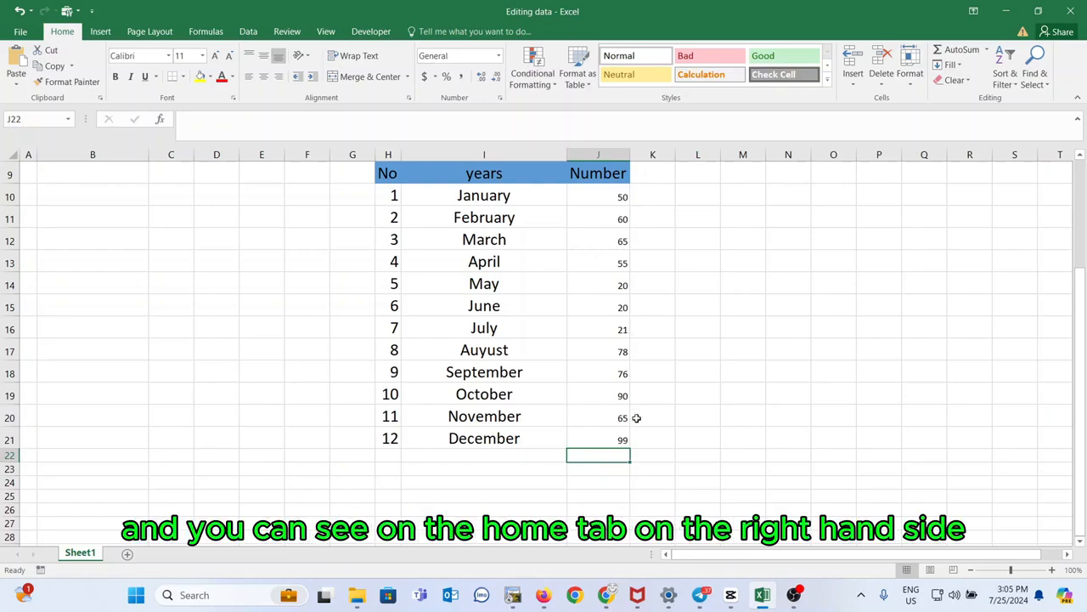
{"action": "left_click", "coordinate": [972, 52]}
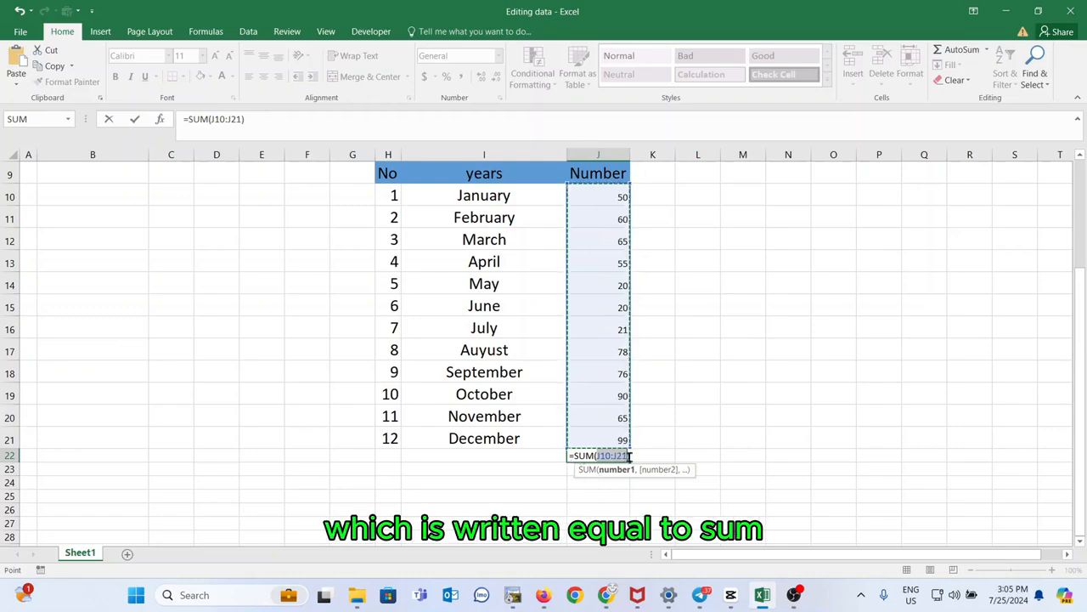
{"action": "key", "text": "Return"}
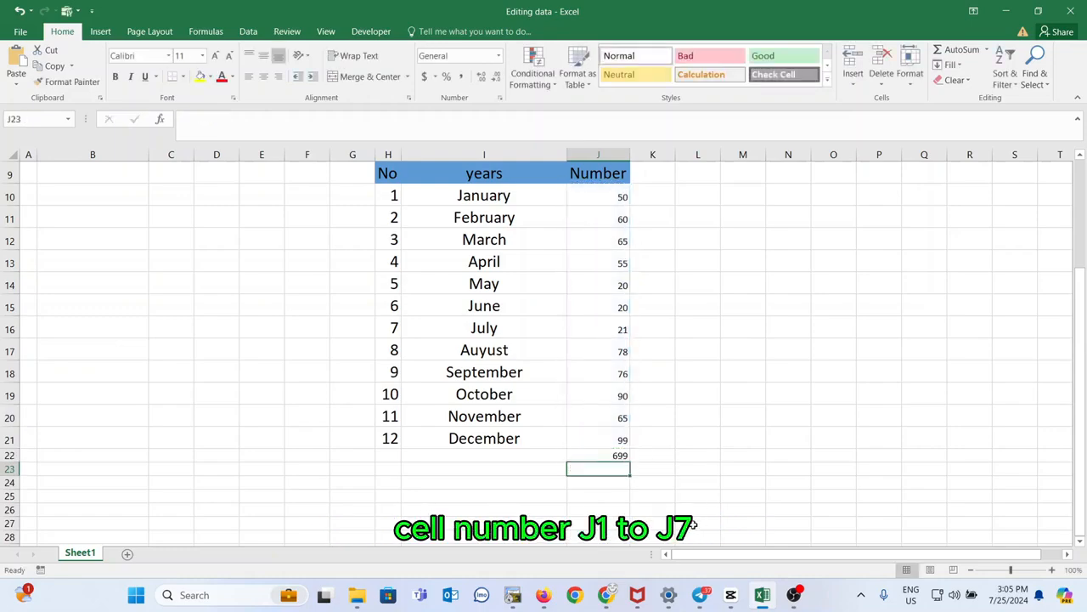
{"action": "left_click", "coordinate": [626, 456]}
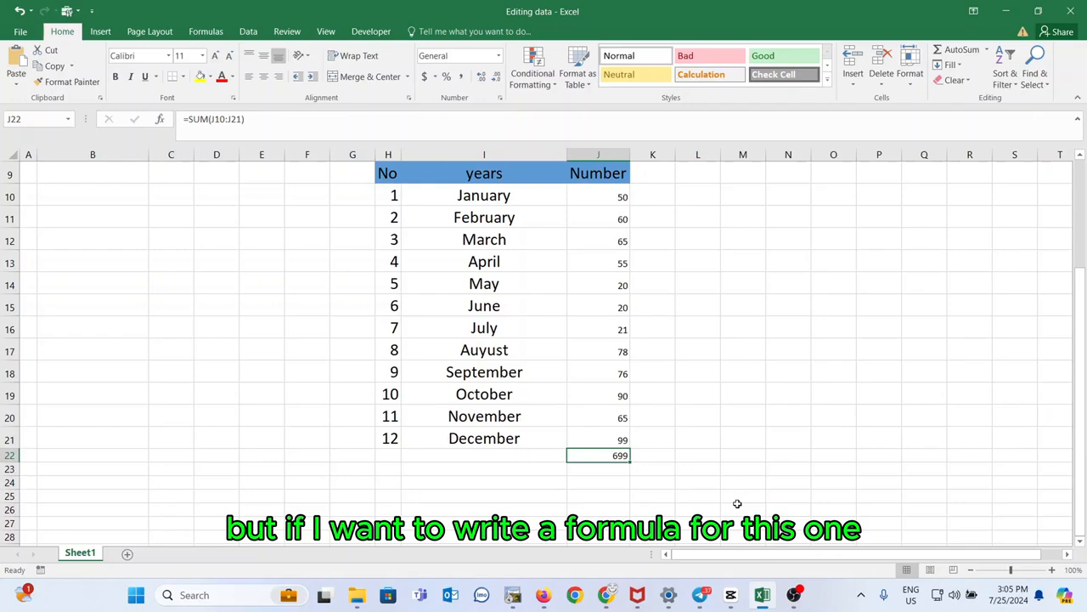
Enter a formula in cell M20 that adds each Number cell individually, from J10+J11+J12 through J20+J21
{"action": "left_click", "coordinate": [738, 417]}
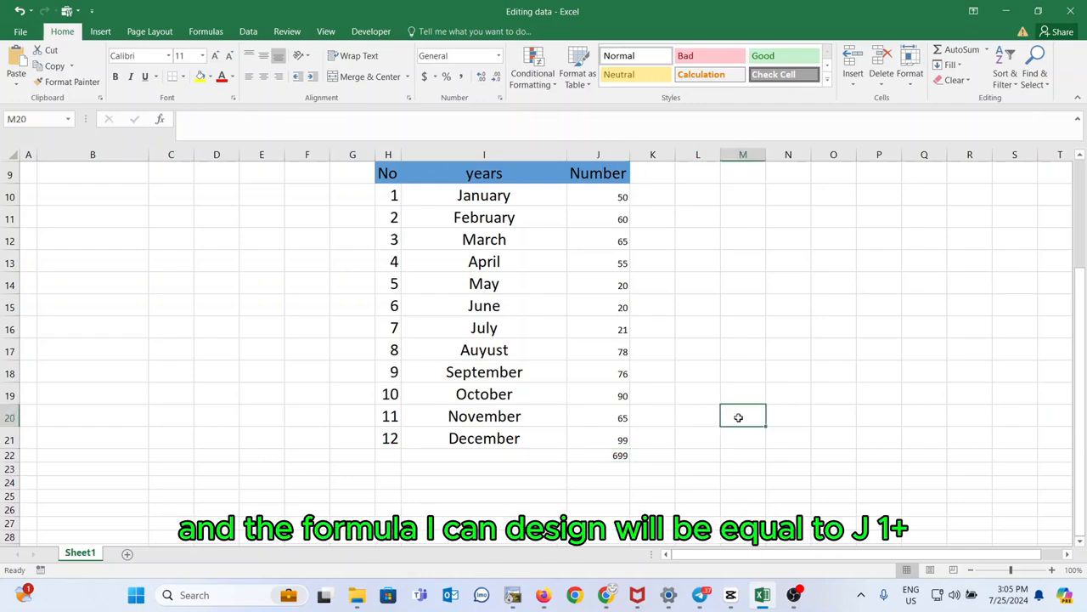
{"action": "type", "text": "="}
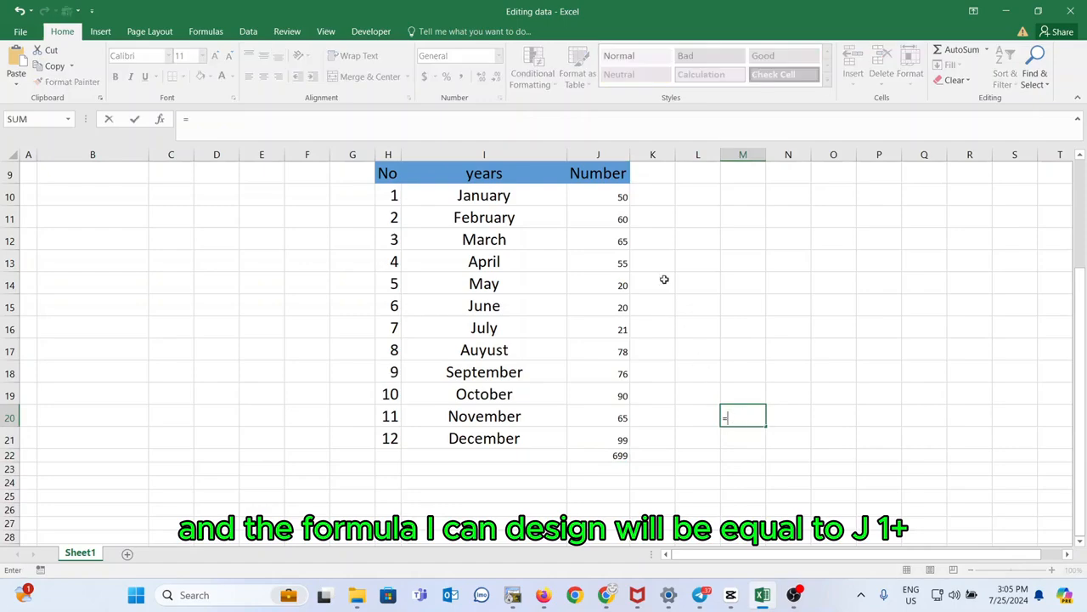
{"action": "left_click", "coordinate": [618, 198]}
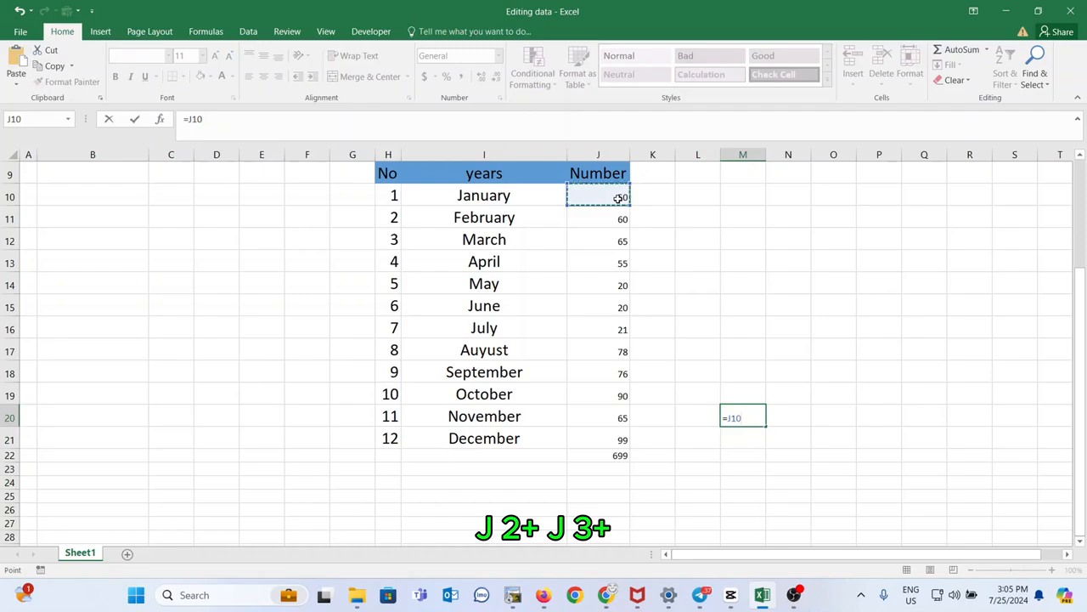
{"action": "type", "text": "="}
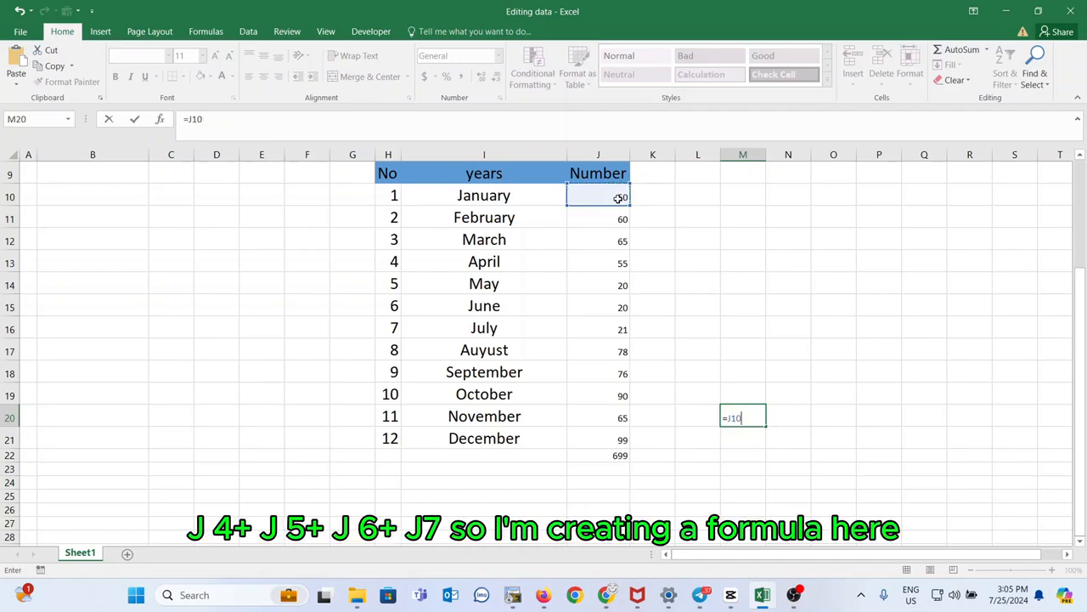
{"action": "left_click", "coordinate": [618, 221]}
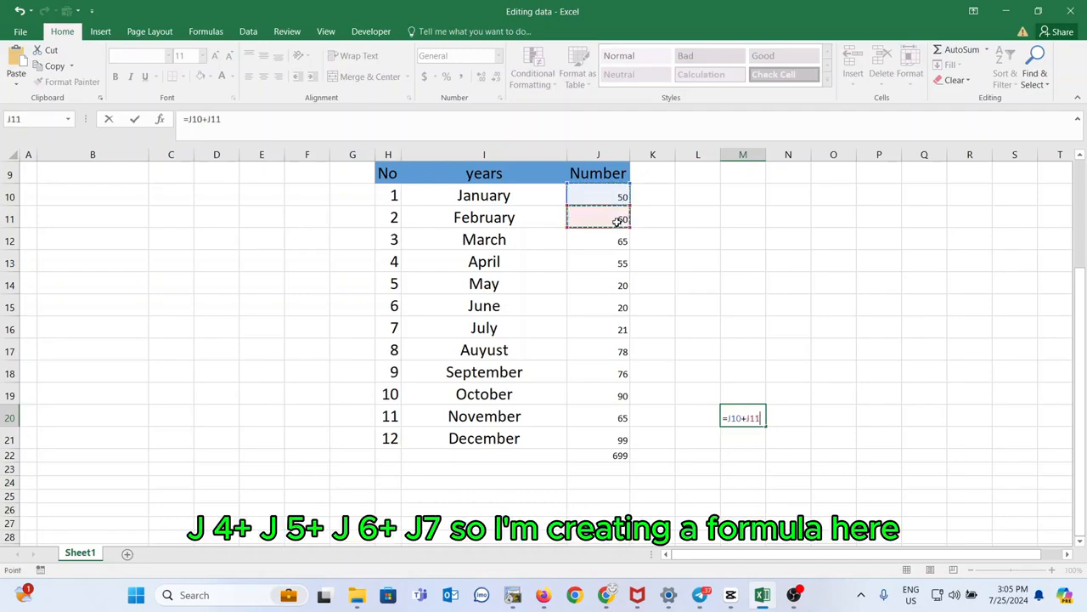
{"action": "type", "text": "+"}
{"action": "left_click", "coordinate": [615, 240]}
{"action": "type", "text": "+"}
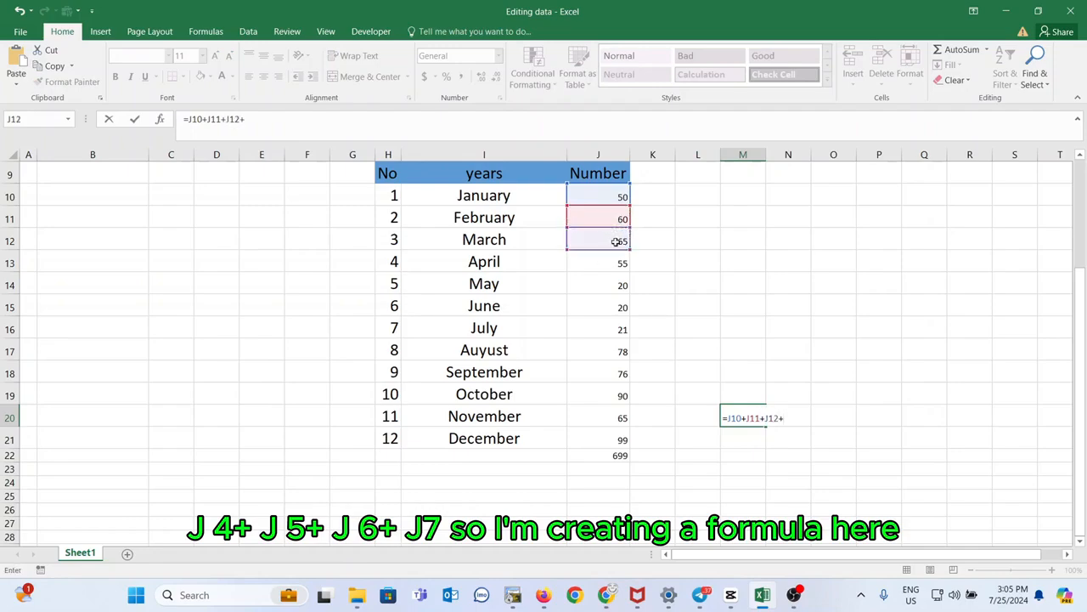
{"action": "left_click", "coordinate": [620, 266]}
{"action": "type", "text": "+"}
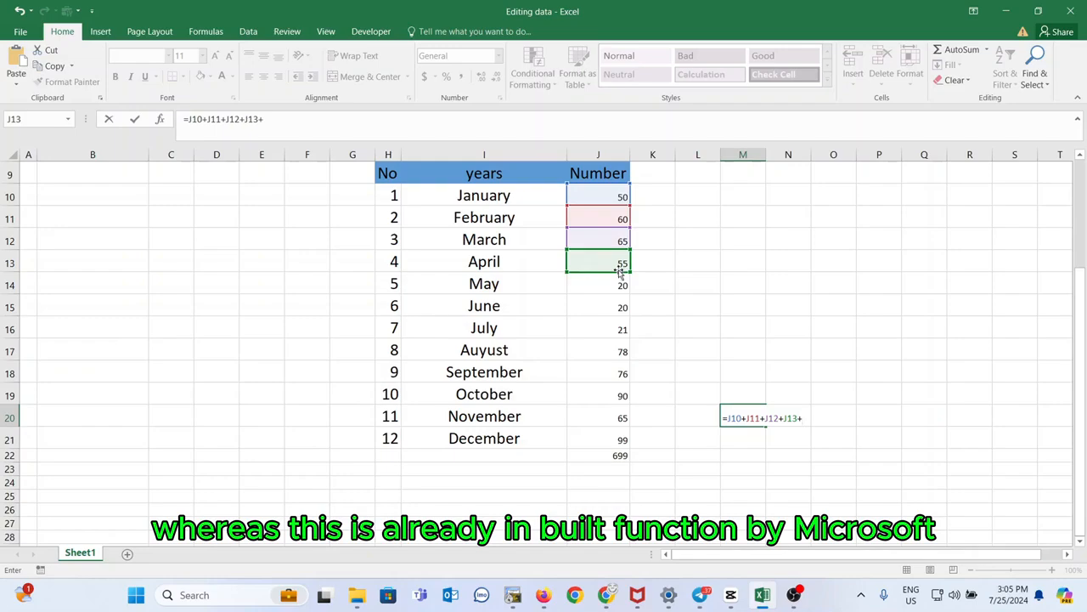
{"action": "left_click", "coordinate": [618, 285]}
{"action": "type", "text": "+"}
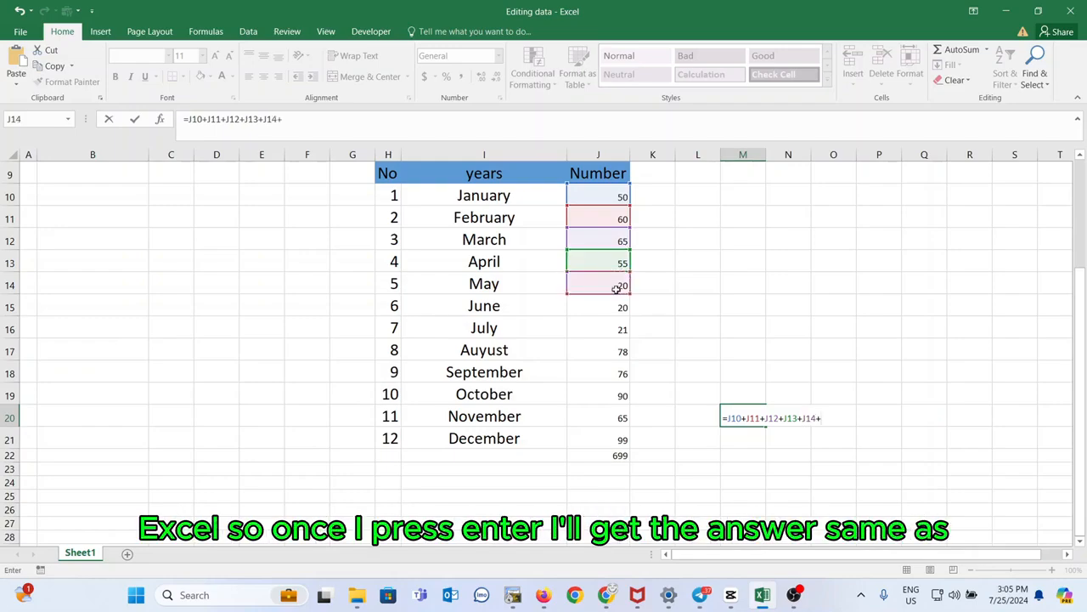
{"action": "left_click", "coordinate": [615, 307]}
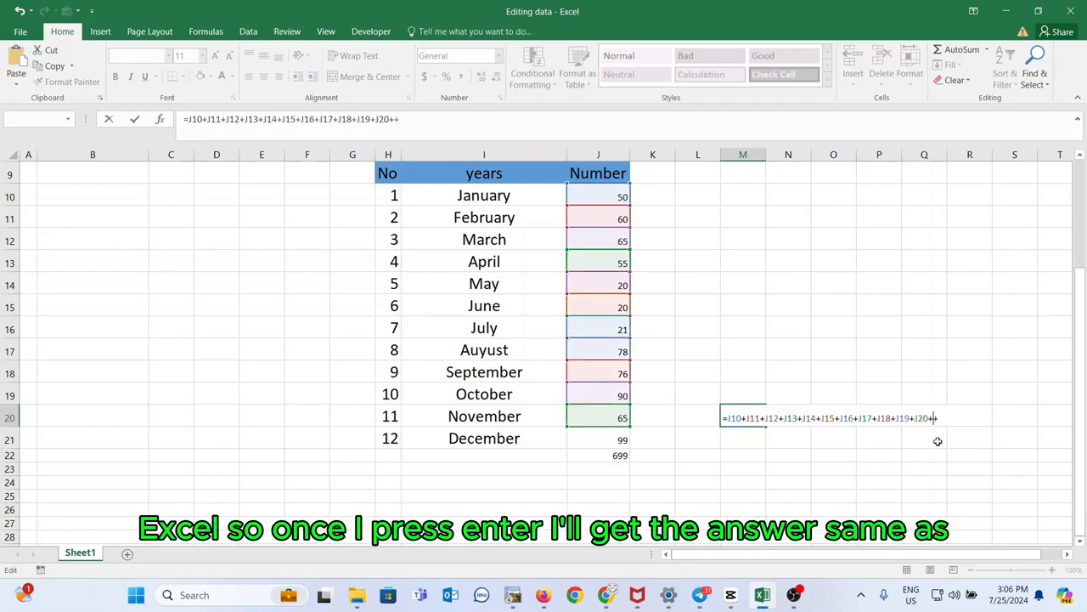
{"action": "left_click", "coordinate": [620, 441]}
{"action": "key", "text": "Return"}
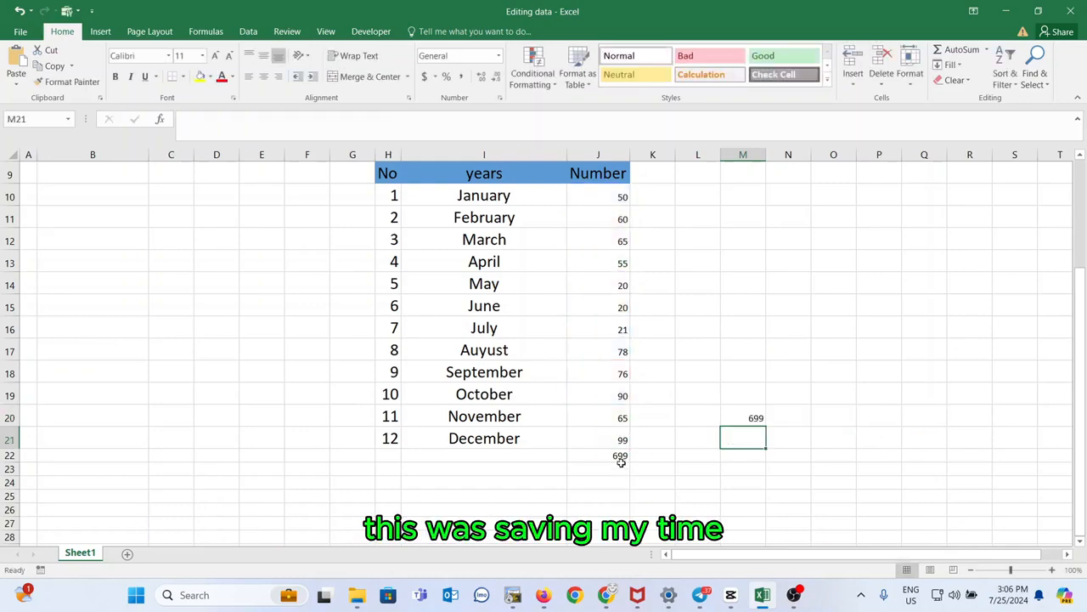
Compare the formulas in J22 and M20, and edit M20 to add +30 at the end of its addition formula
{"action": "left_click", "coordinate": [621, 457]}
{"action": "left_click", "coordinate": [757, 417]}
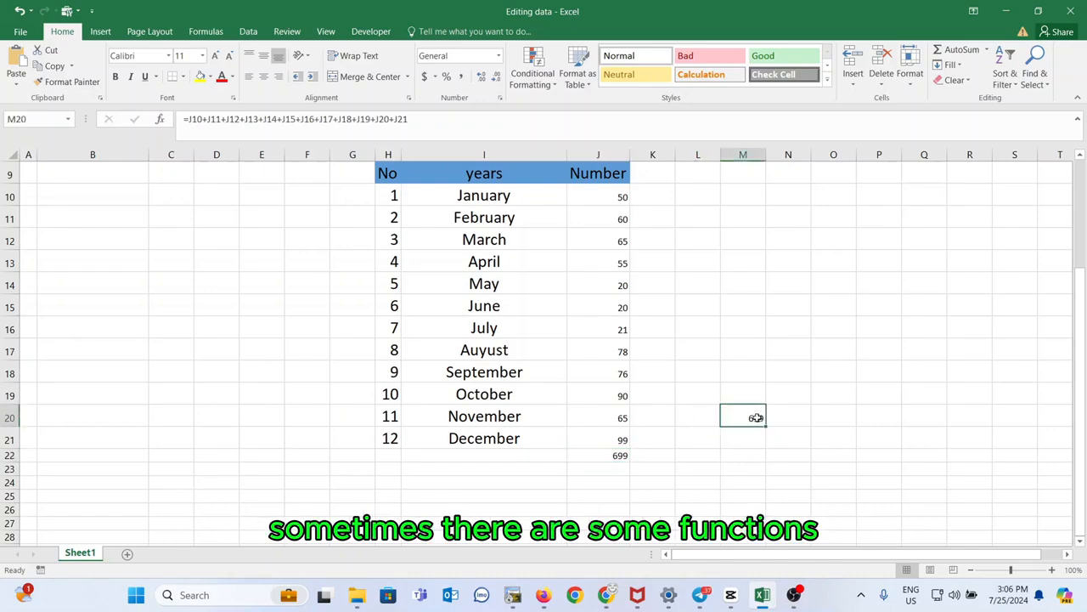
{"action": "double_click", "coordinate": [757, 417]}
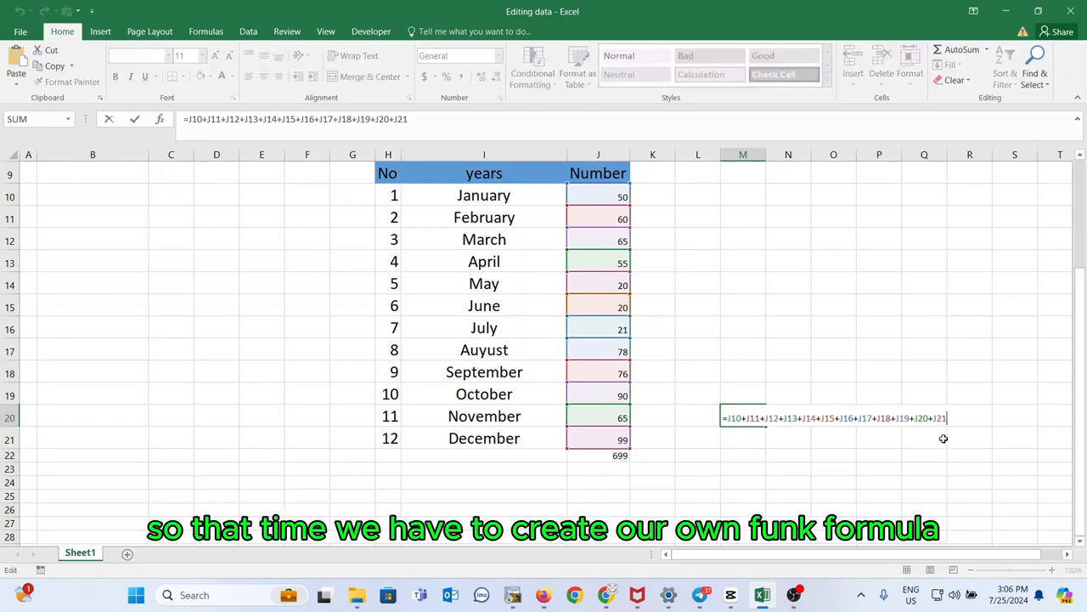
{"action": "type", "text": "+30"}
{"action": "key", "text": "Return"}
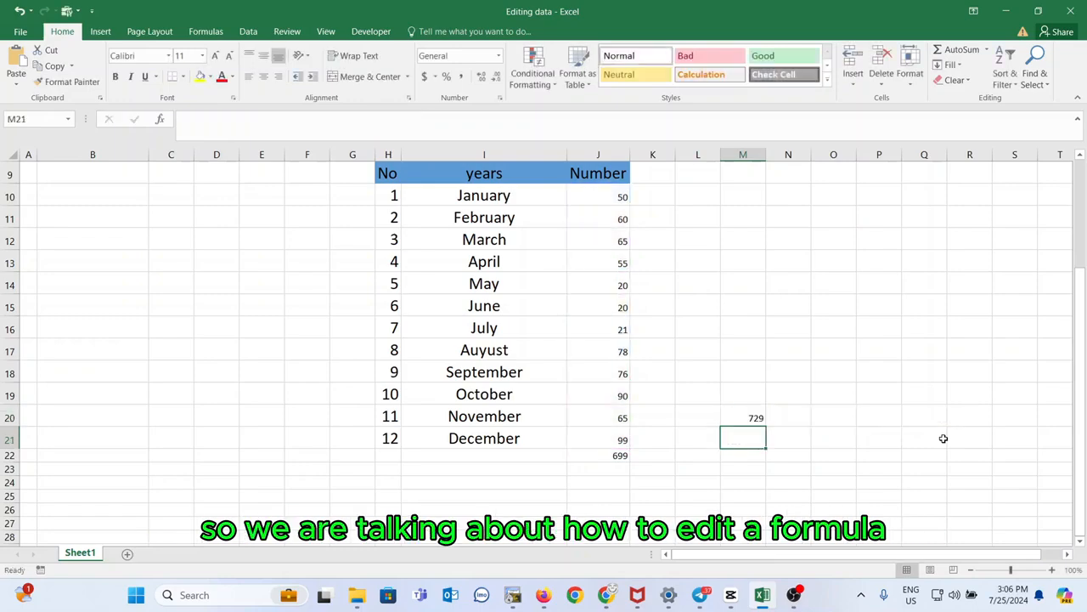
{"action": "key", "text": "Up"}
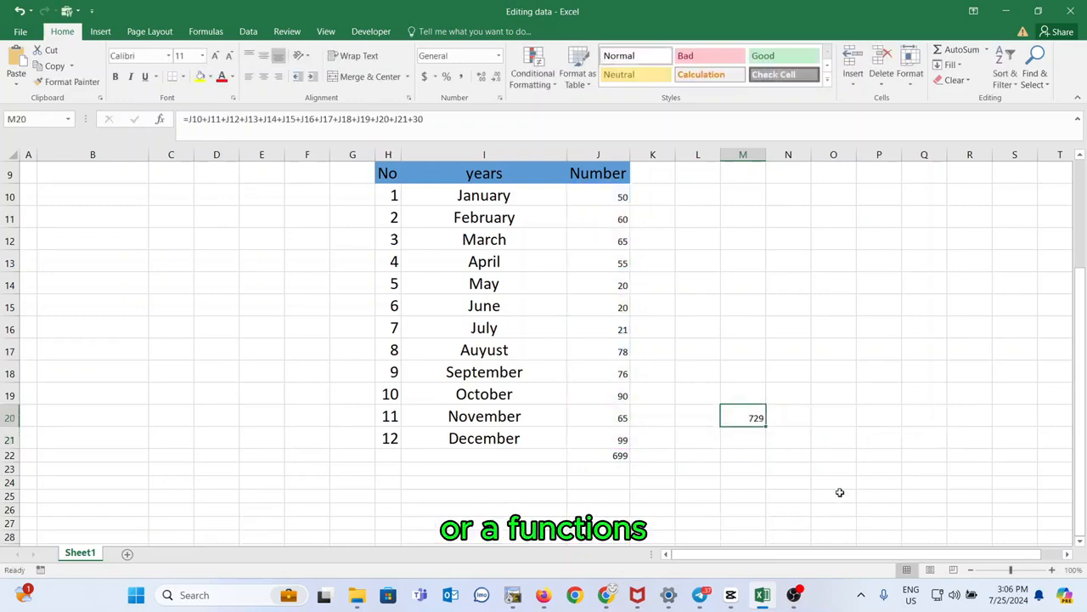
Add +30 to the SUM formula in cell J22 so it reads =SUM(J10:J21)+30
{"action": "left_click", "coordinate": [612, 454]}
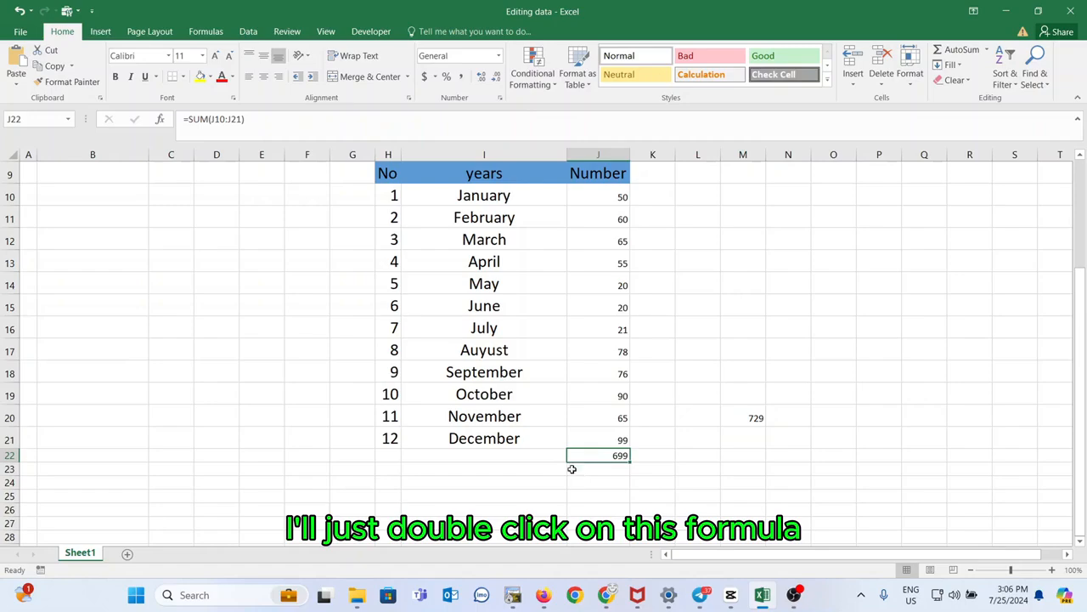
{"action": "left_click", "coordinate": [253, 127]}
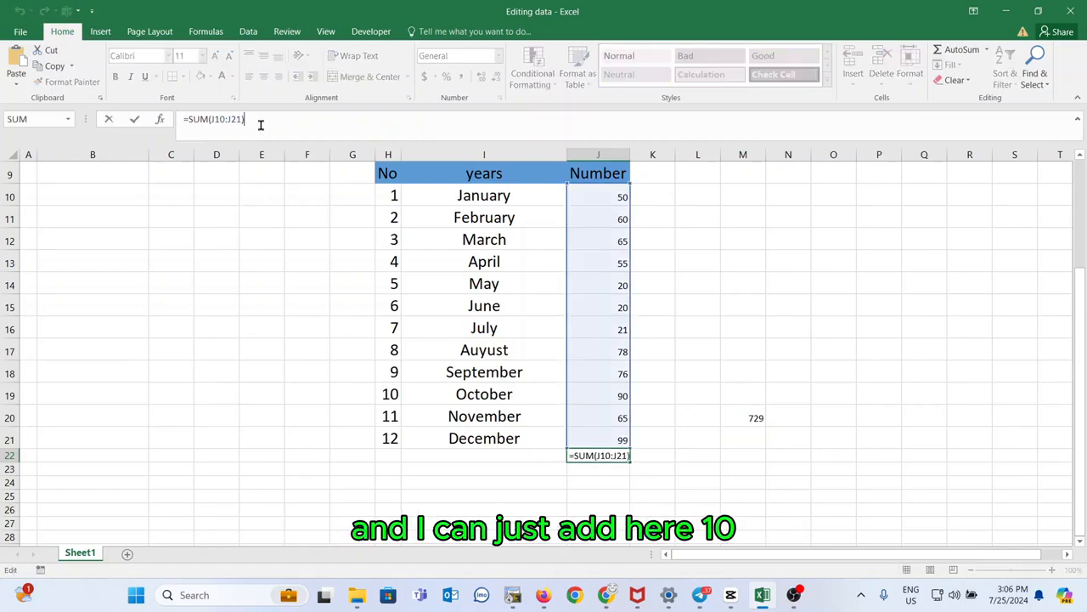
{"action": "type", "text": "+"}
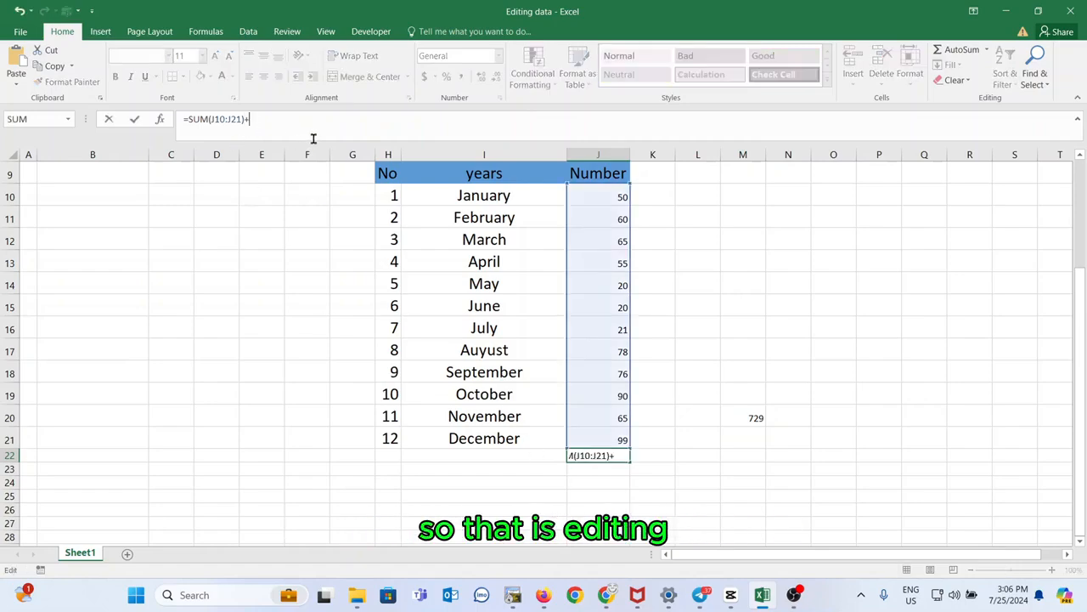
{"action": "type", "text": "30"}
{"action": "key", "text": "Return"}
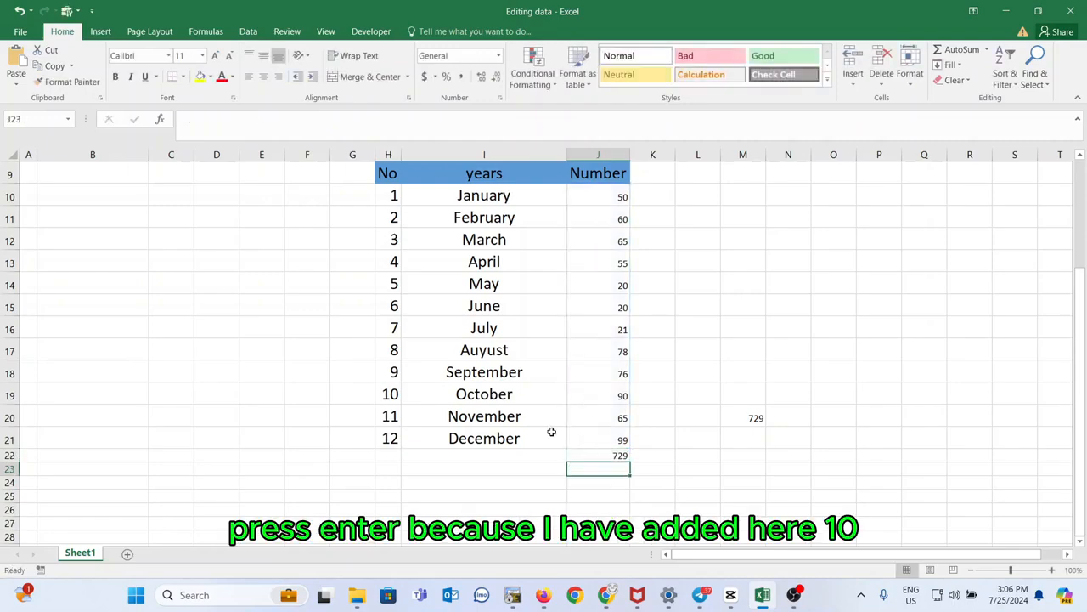
{"action": "left_click", "coordinate": [621, 456]}
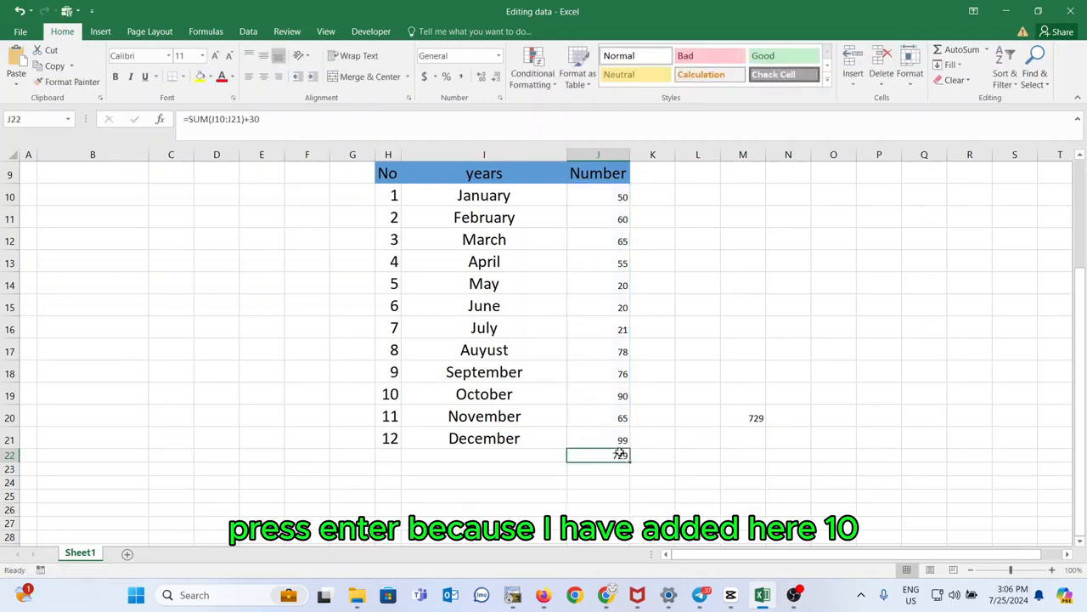
{"action": "left_click", "coordinate": [763, 417]}
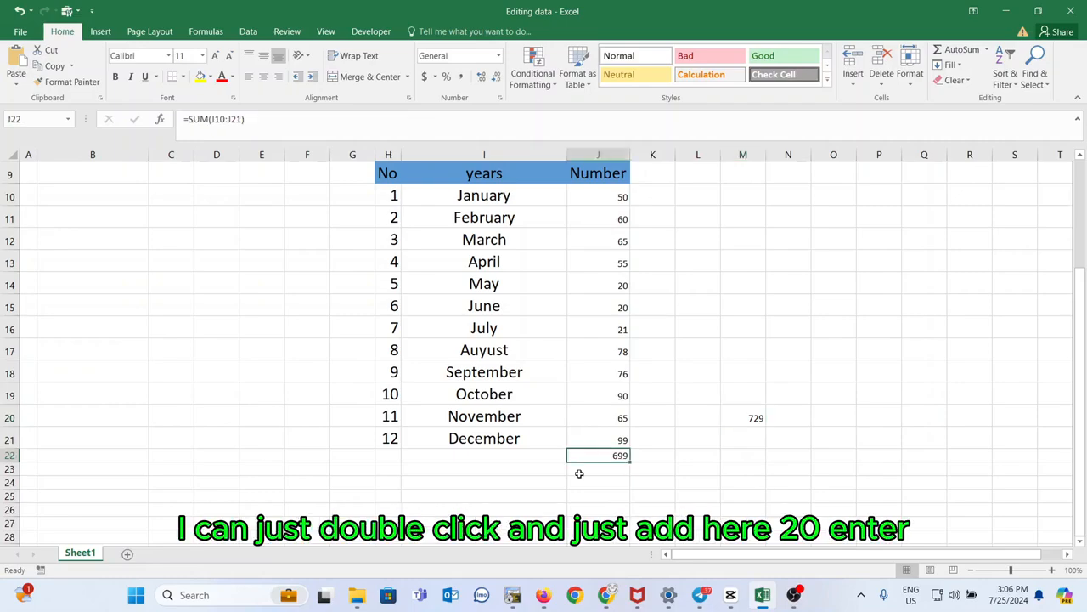
Append +30 after =SUM(J10:J21) in cell J22 once more and check it against the formula in M20
{"action": "left_click", "coordinate": [253, 121]}
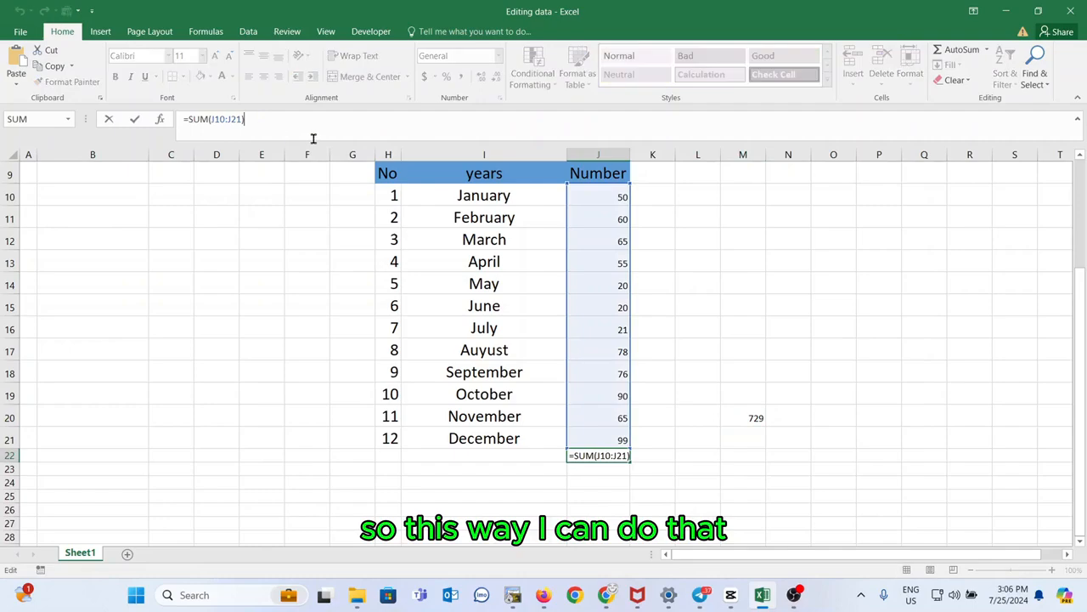
{"action": "type", "text": "+30"}
{"action": "key", "text": "ctrl+Return"}
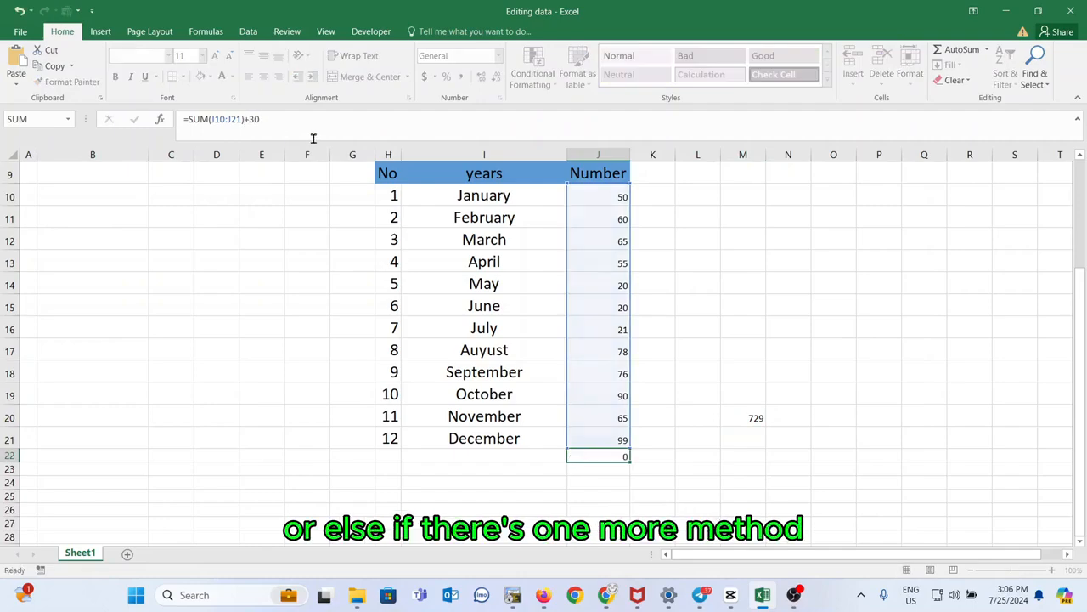
{"action": "key", "text": "Return"}
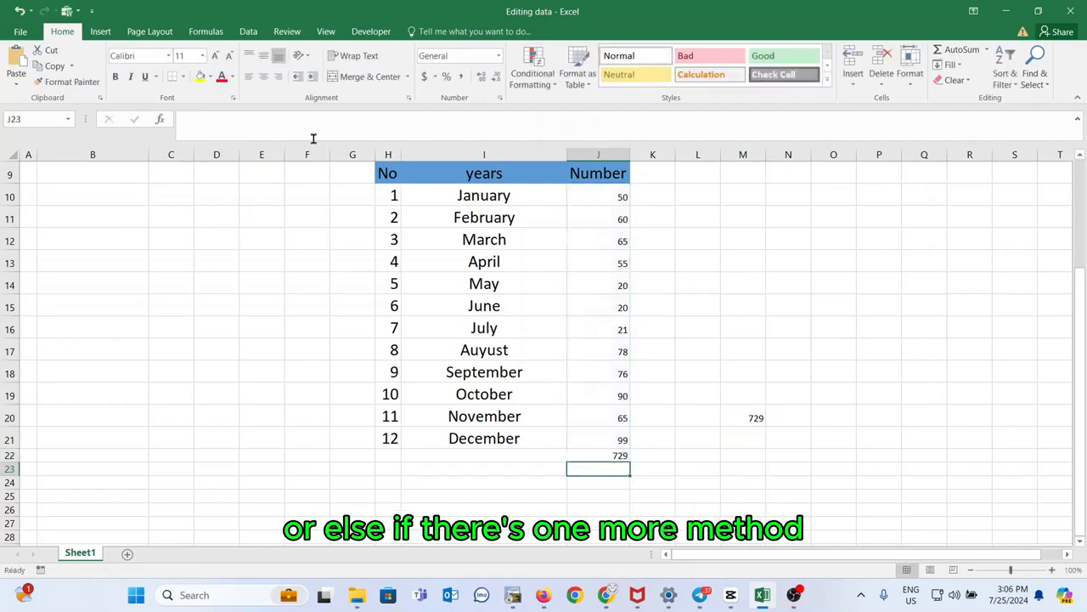
{"action": "left_click", "coordinate": [622, 456]}
{"action": "left_click", "coordinate": [759, 418]}
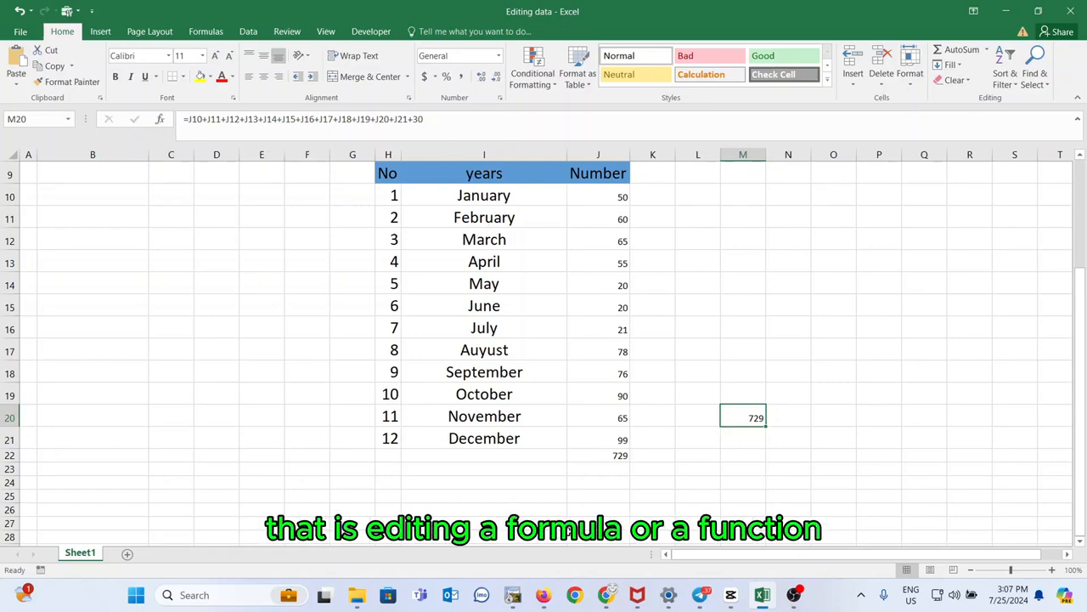
{"action": "left_click", "coordinate": [347, 353]}
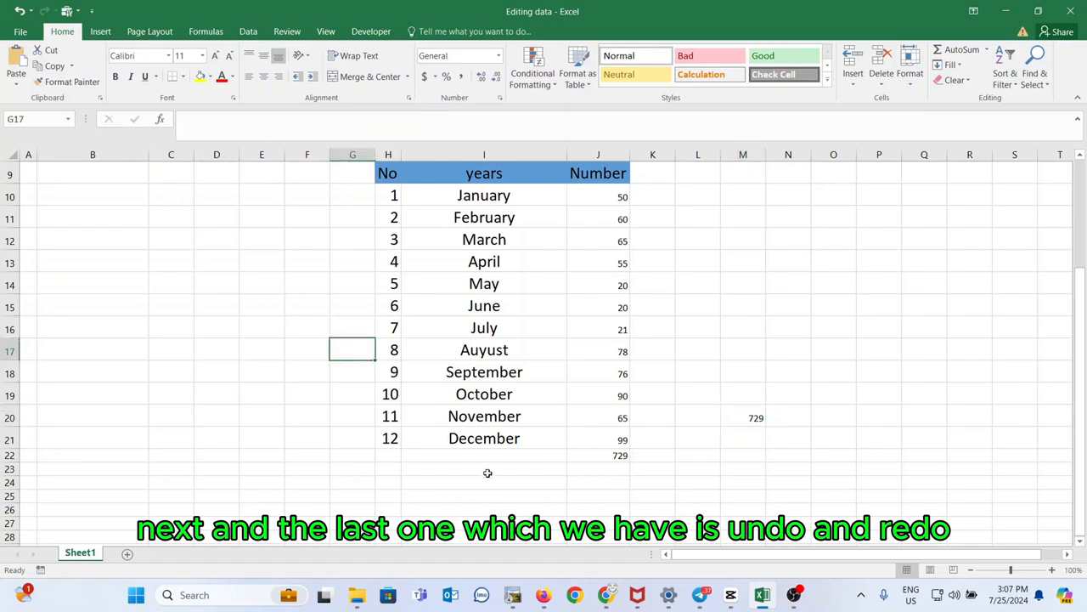
Undo the +30 edit in cell J22 and the +30 edit in cell M20
{"action": "left_click", "coordinate": [627, 454]}
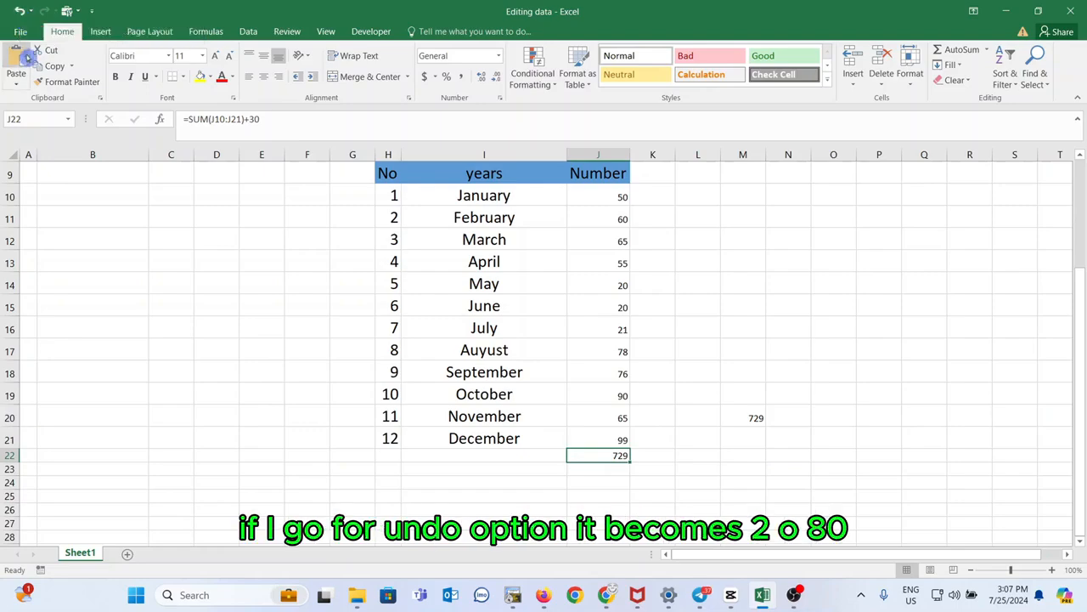
{"action": "left_click", "coordinate": [19, 14]}
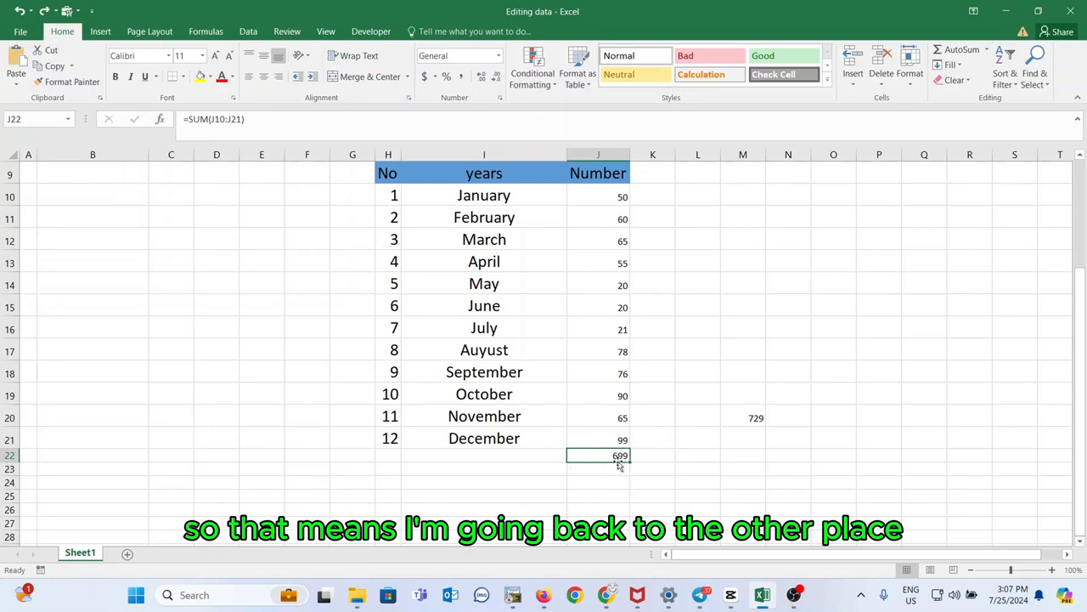
{"action": "left_click", "coordinate": [19, 11]}
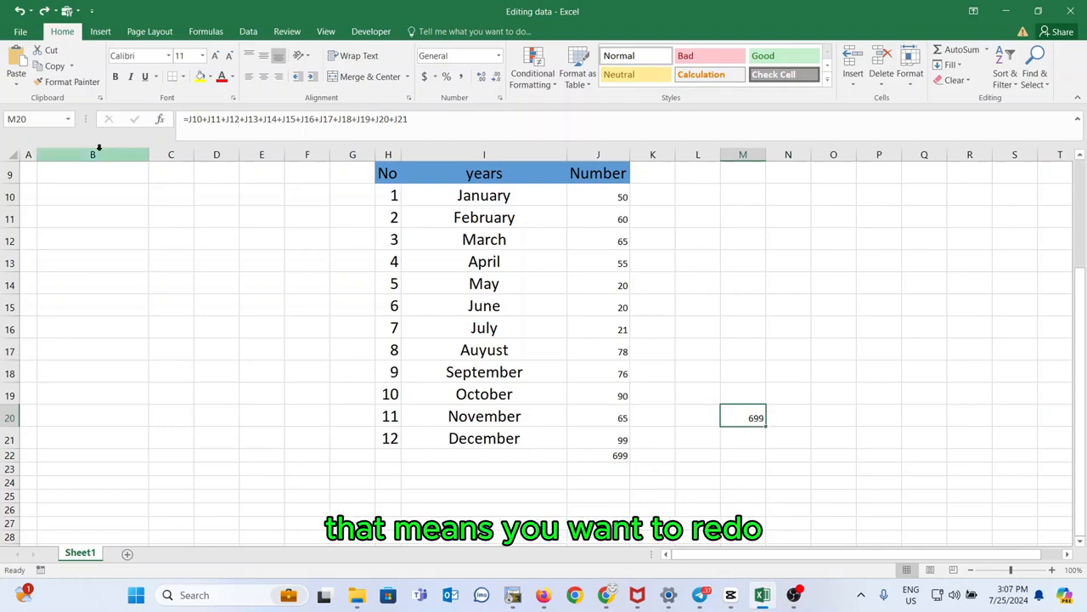
Redo the +30 edits in cells M20 and J22
{"action": "left_click", "coordinate": [45, 11]}
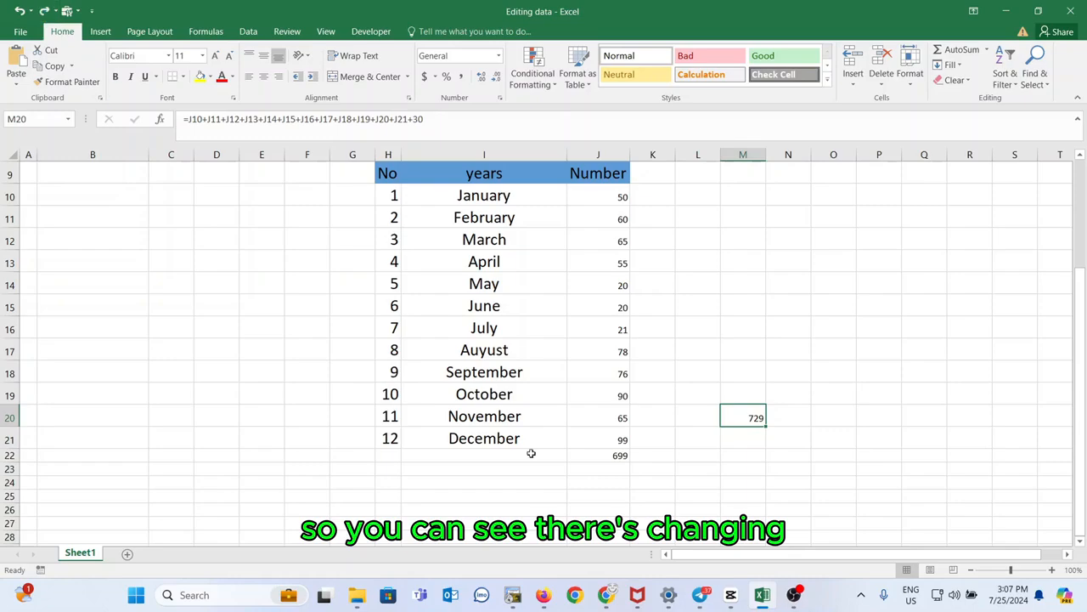
{"action": "left_click", "coordinate": [45, 12]}
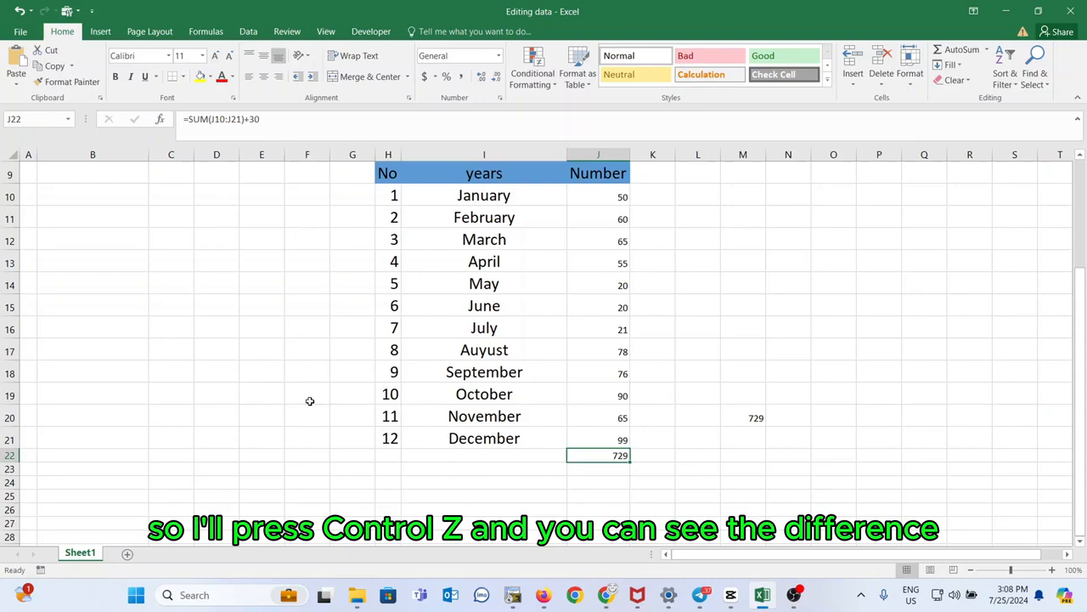
Undo the last +30 edit to the SUM formula in cell J22
{"action": "key", "text": "ctrl+z"}
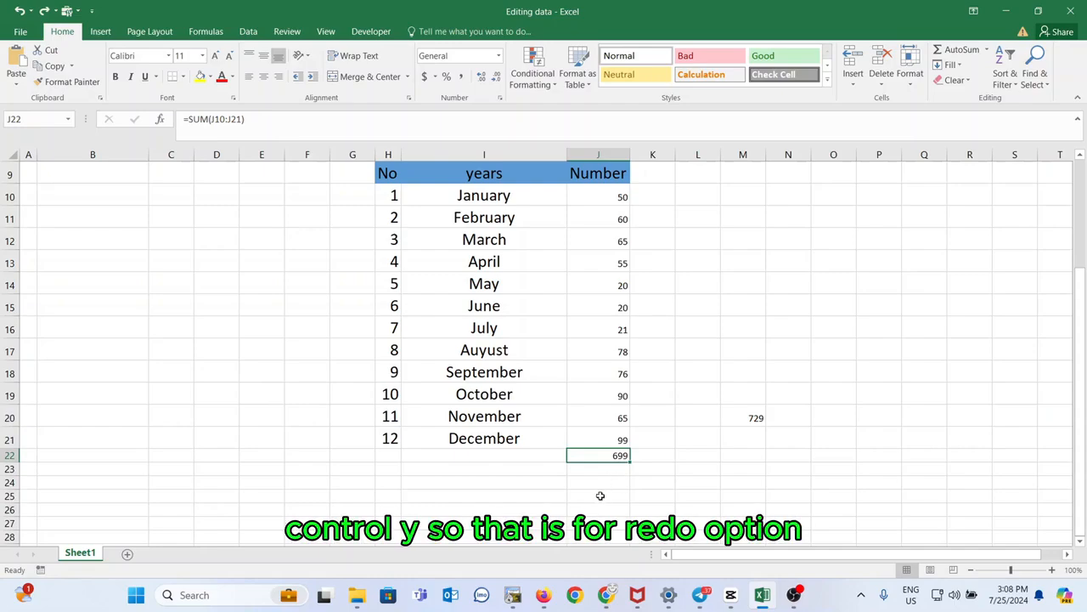
Redo the +30 edit to the SUM formula in cell J22, and select the empty cell J25
{"action": "key", "text": "ctrl+y"}
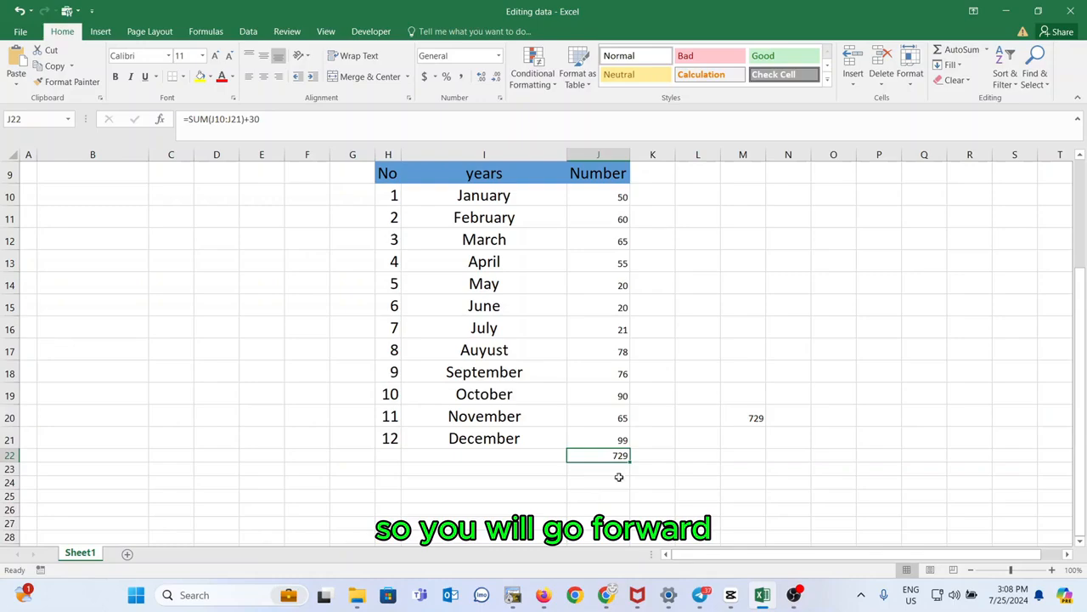
{"action": "left_click", "coordinate": [618, 493]}
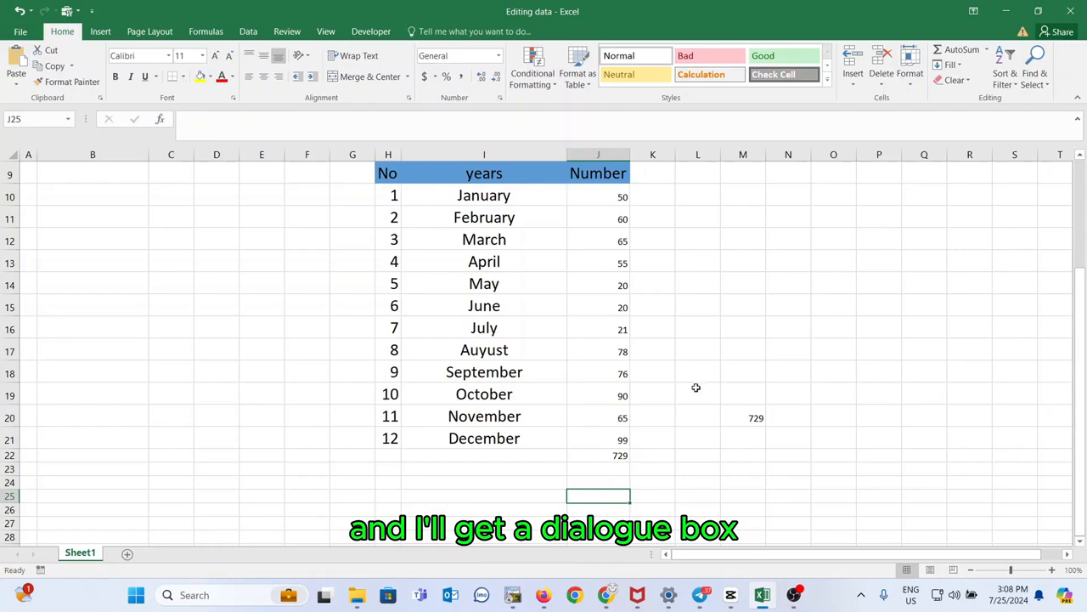
Use Go To with the reference J23 to jump to the cell just below the Number column's total
{"action": "key", "text": "ctrl+g"}
{"action": "left_click_drag", "start_coordinate": [75, 352], "coordinate": [196, 281]}
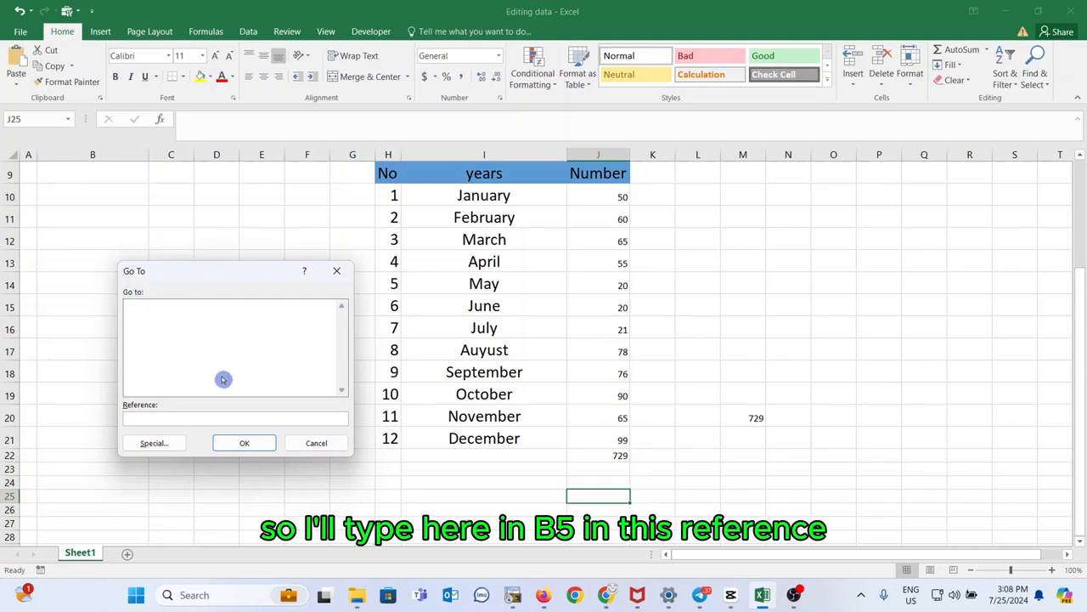
{"action": "type", "text": "J23"}
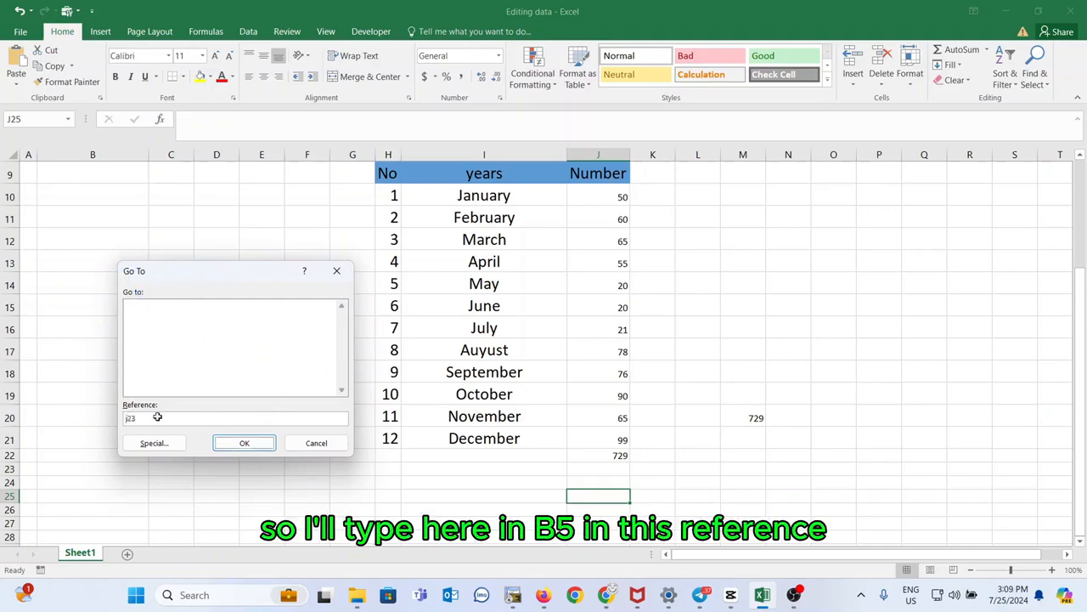
{"action": "key", "text": "Return"}
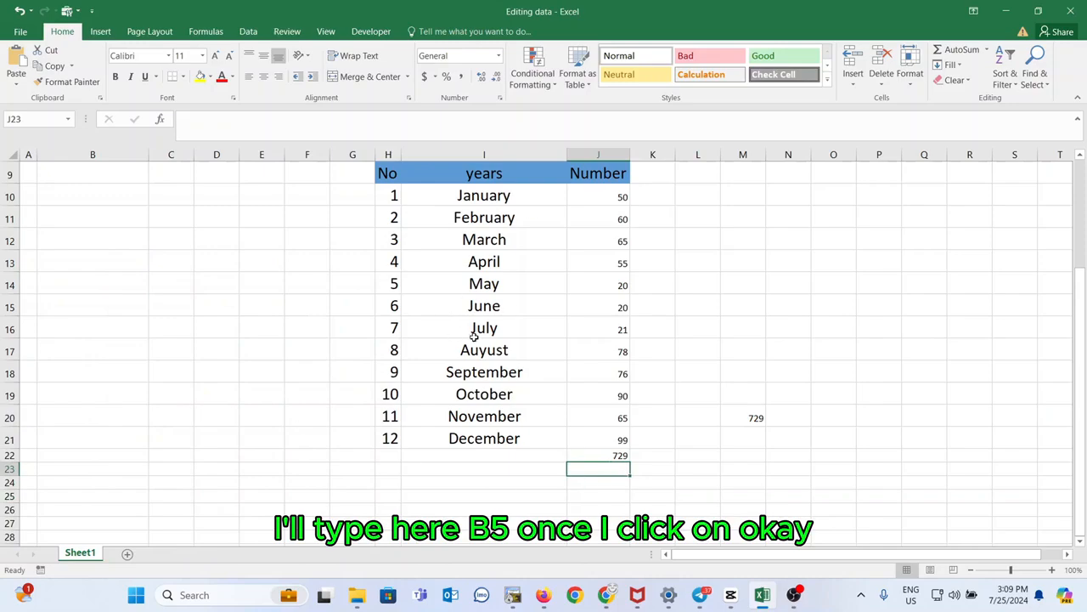
Use Go To with the reference A12 to move the active cell to column A
{"action": "key", "text": "ctrl+g"}
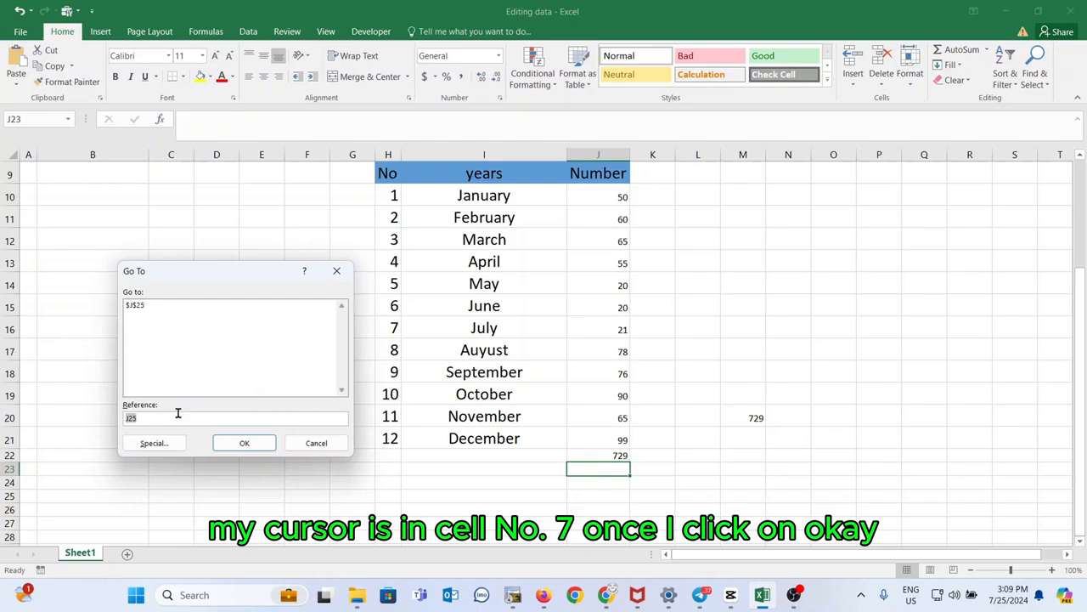
{"action": "type", "text": "a12"}
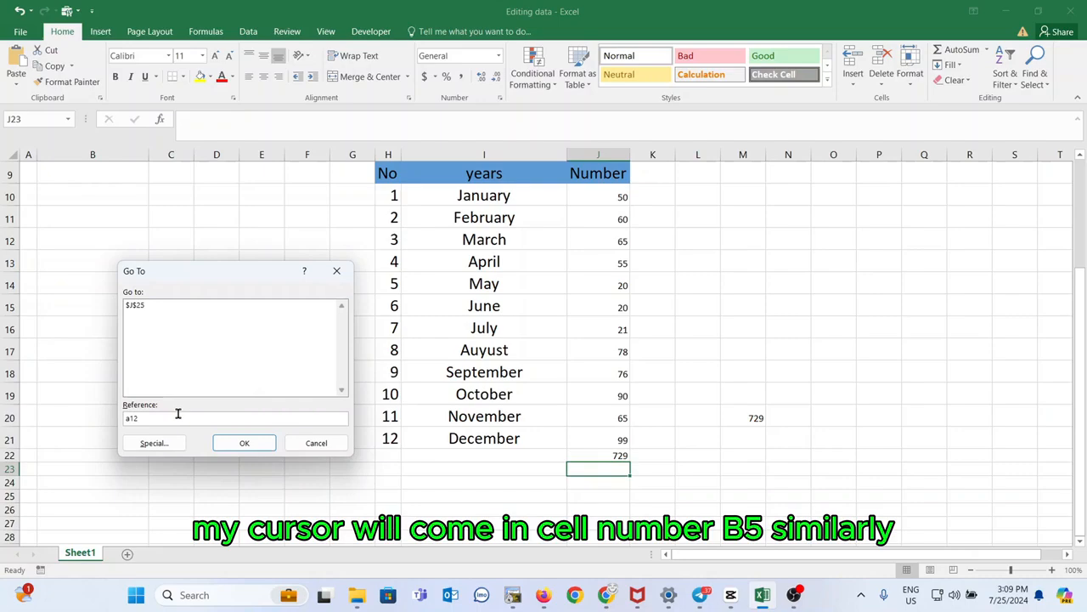
{"action": "left_click", "coordinate": [244, 443]}
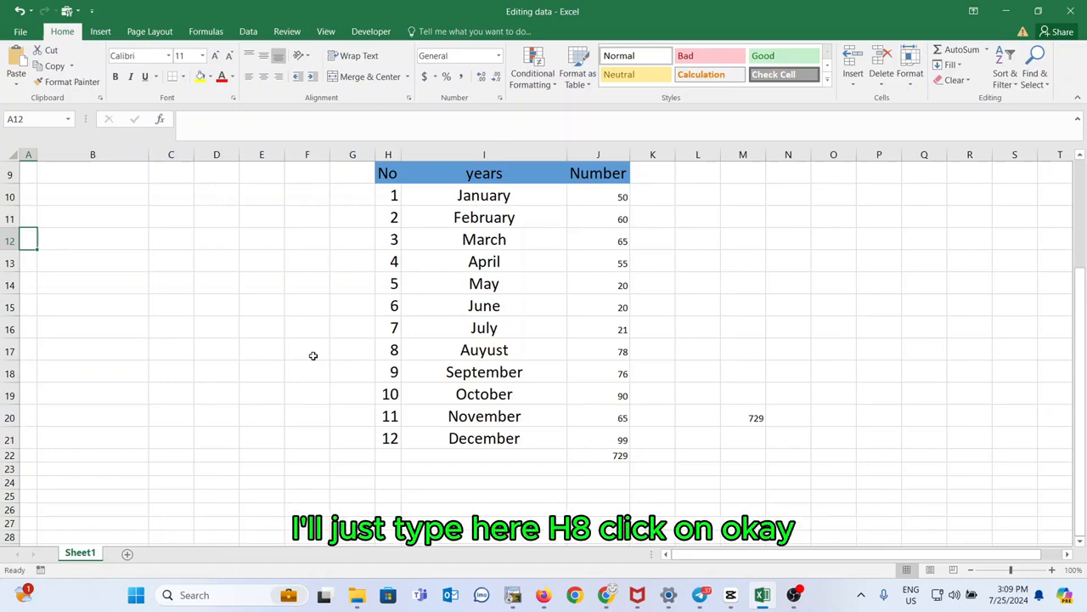
Use Go To Special to select all formula cells in the sheet, with Numbers, Text, Logicals and Errors included
{"action": "key", "text": "ctrl+g"}
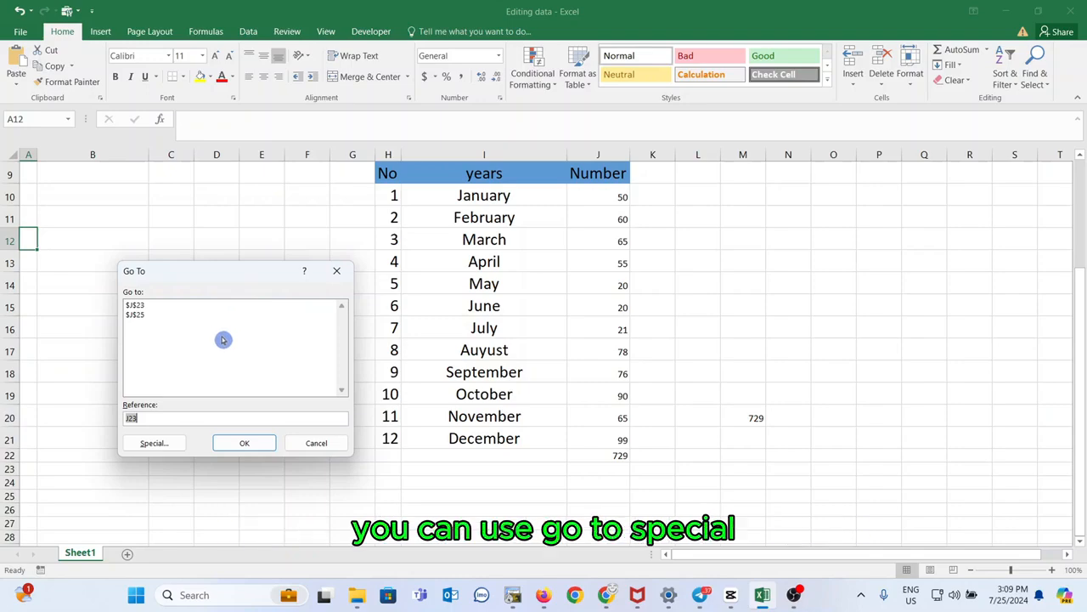
{"action": "left_click", "coordinate": [337, 270]}
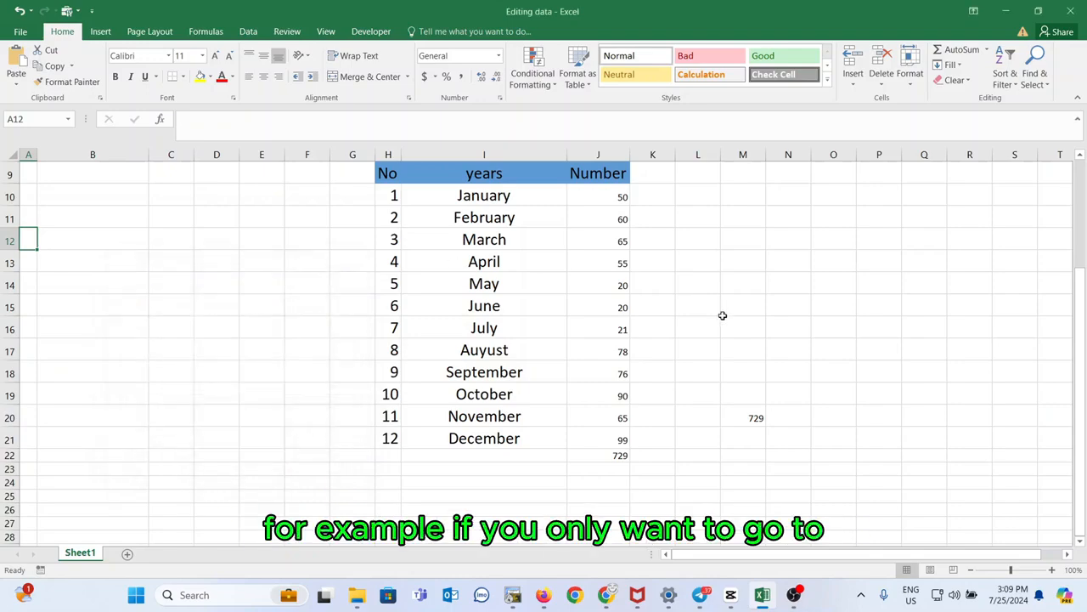
{"action": "left_click", "coordinate": [1048, 84]}
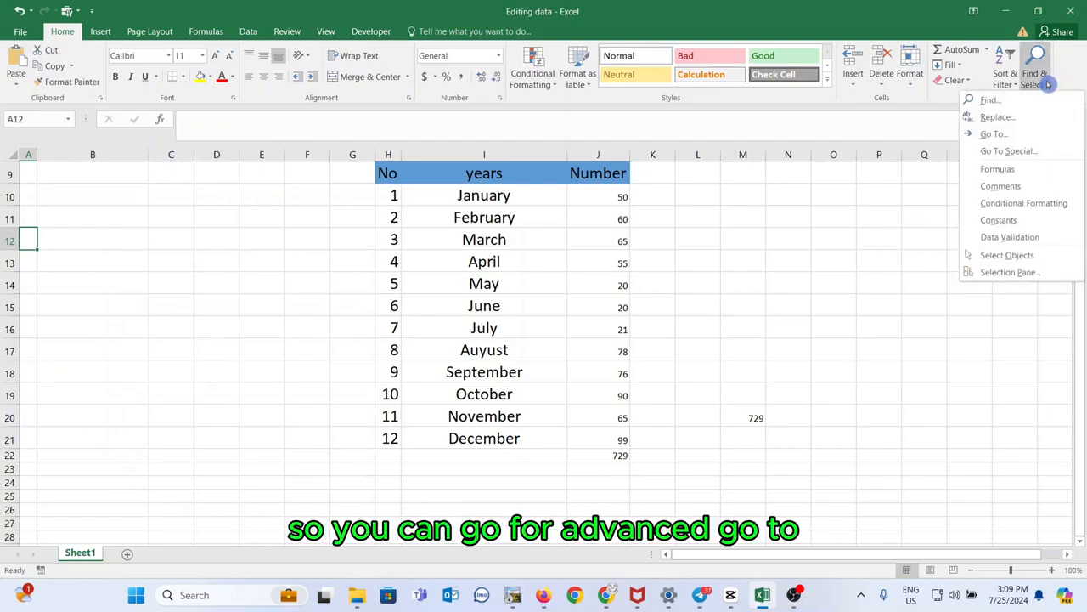
{"action": "left_click", "coordinate": [992, 134]}
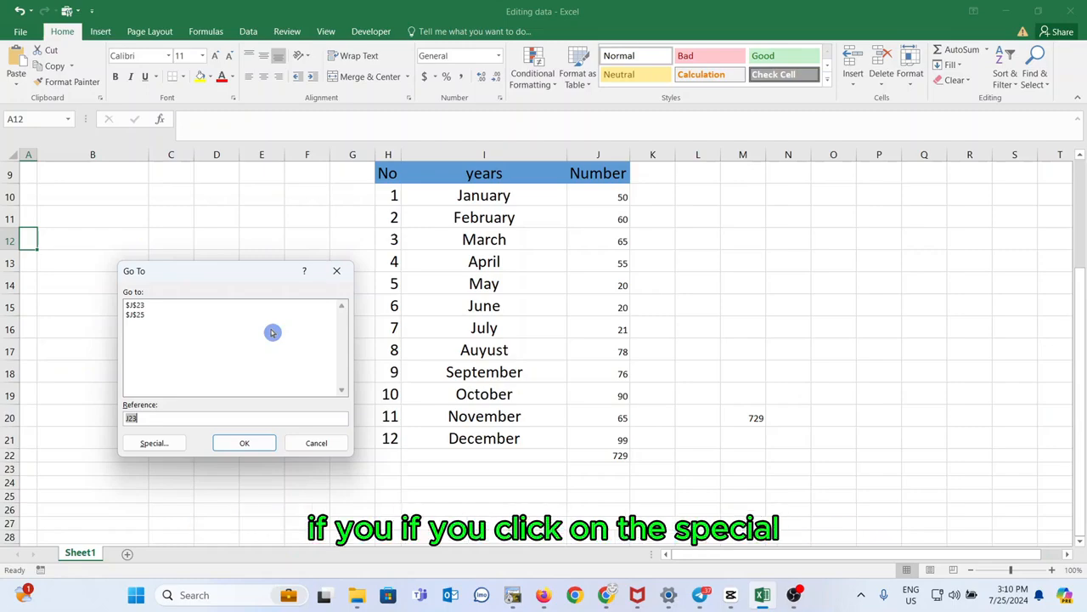
{"action": "left_click", "coordinate": [155, 443]}
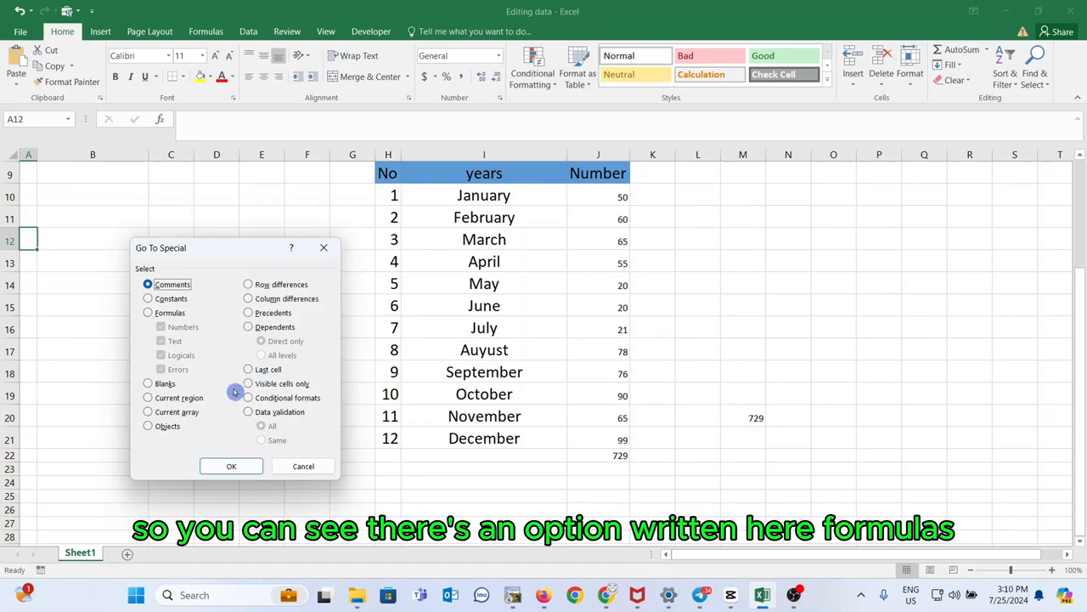
{"action": "left_click", "coordinate": [148, 313]}
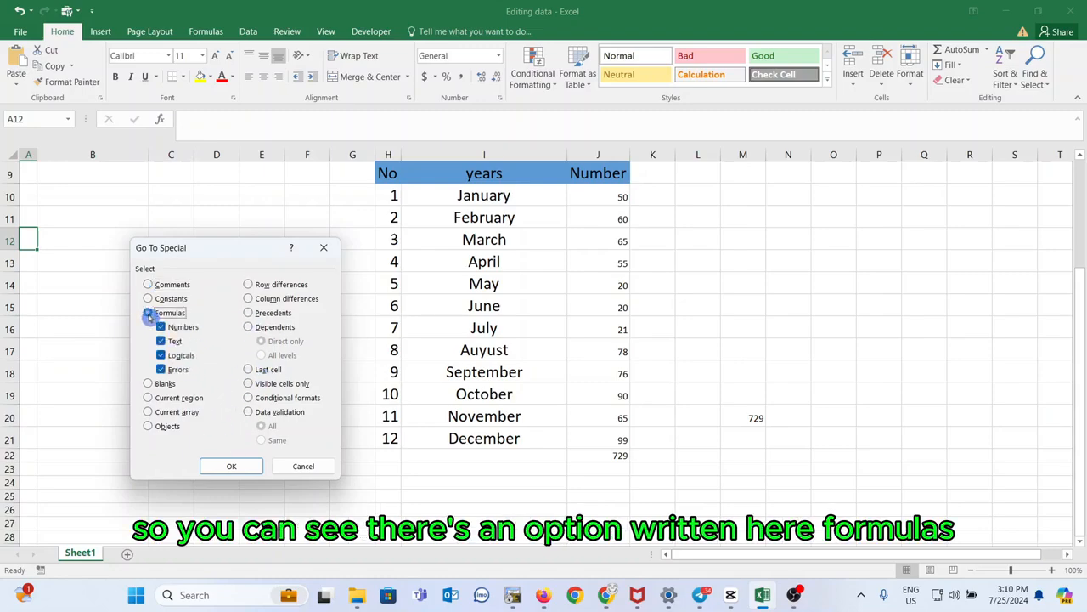
{"action": "left_click", "coordinate": [233, 466]}
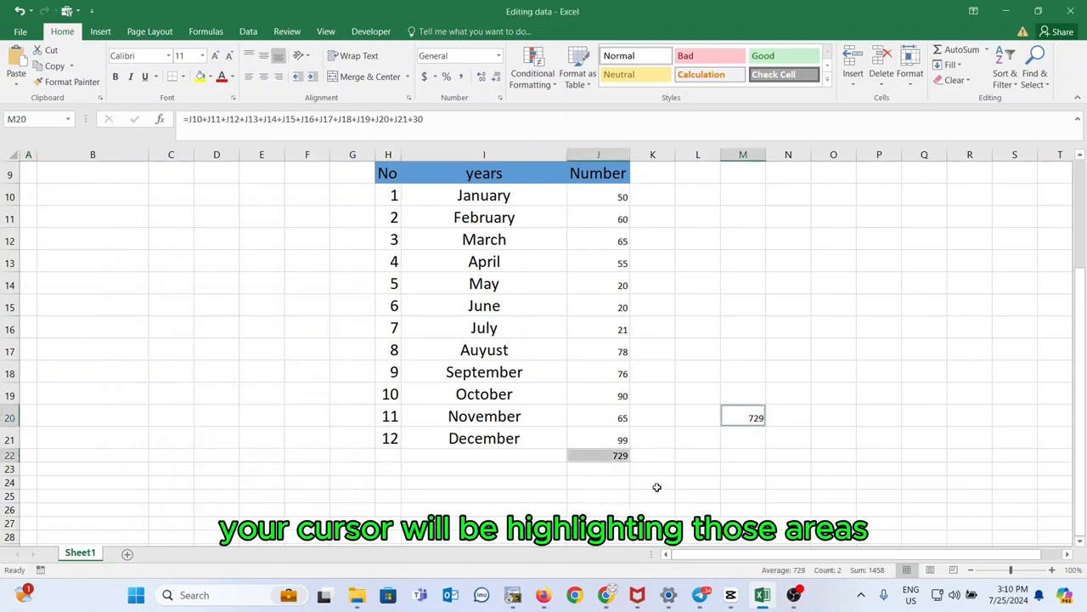